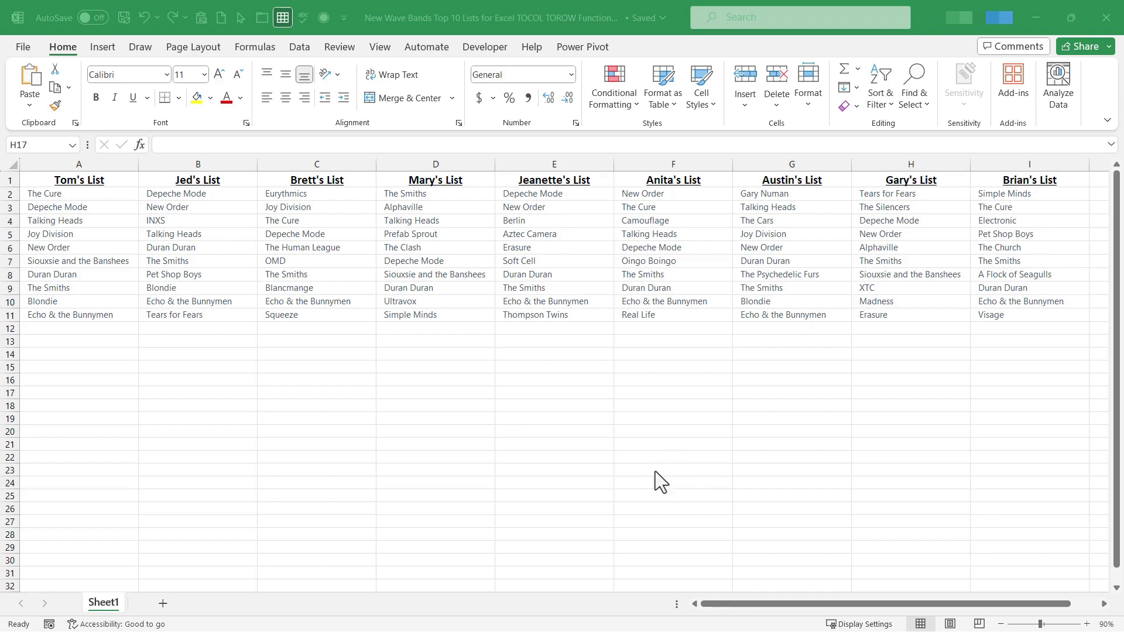
Enter =TOCOL(A2:I11) in J2 to stack all ninety band names into one column
{"action": "left_click_drag", "start_coordinate": [721, 604], "coordinate": [790, 603]}
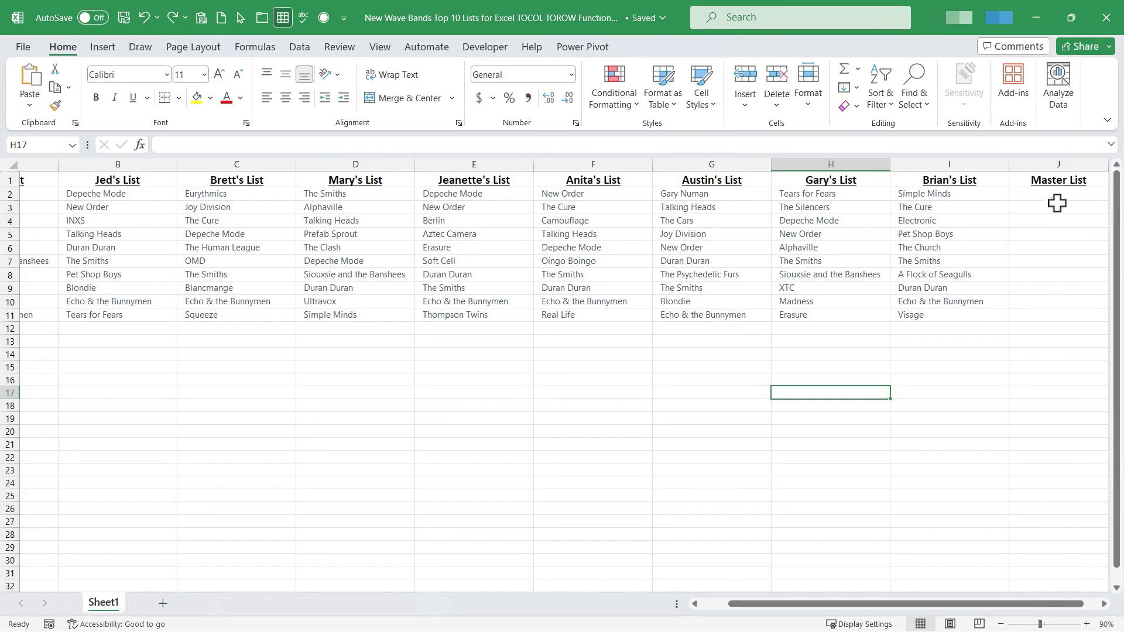
{"action": "left_click", "coordinate": [1053, 195]}
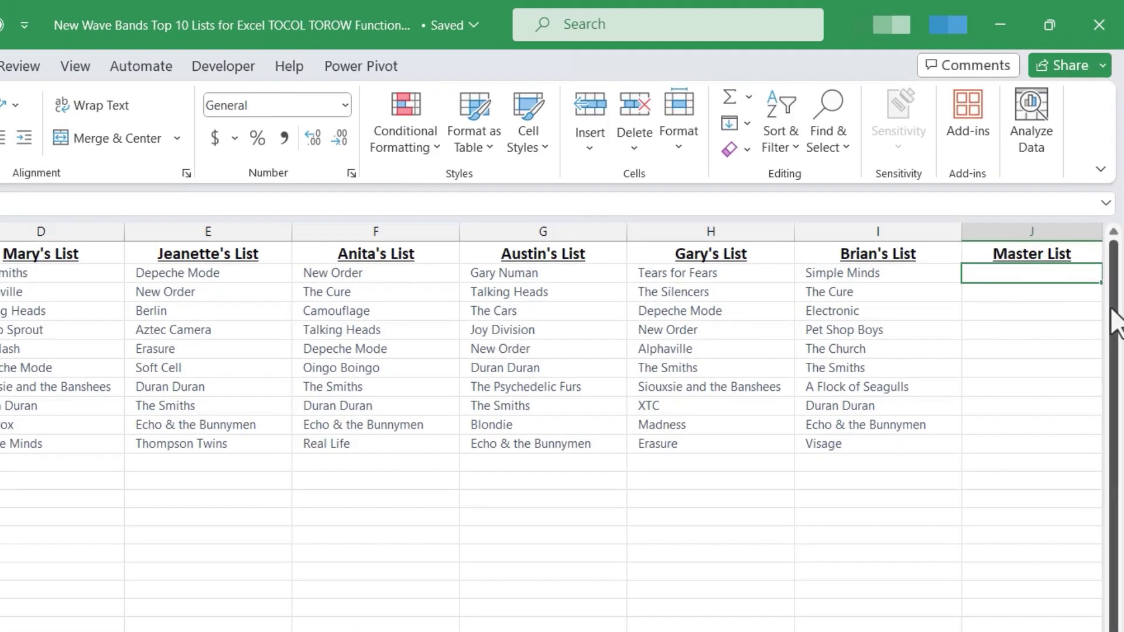
{"action": "type", "text": "="}
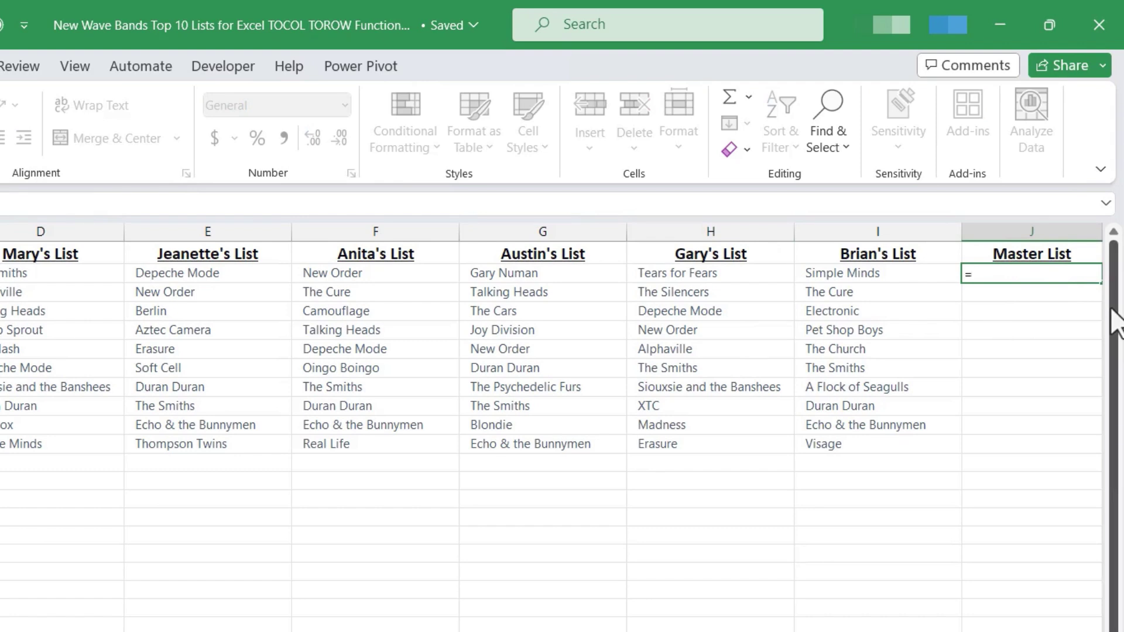
{"action": "type", "text": "tocol"}
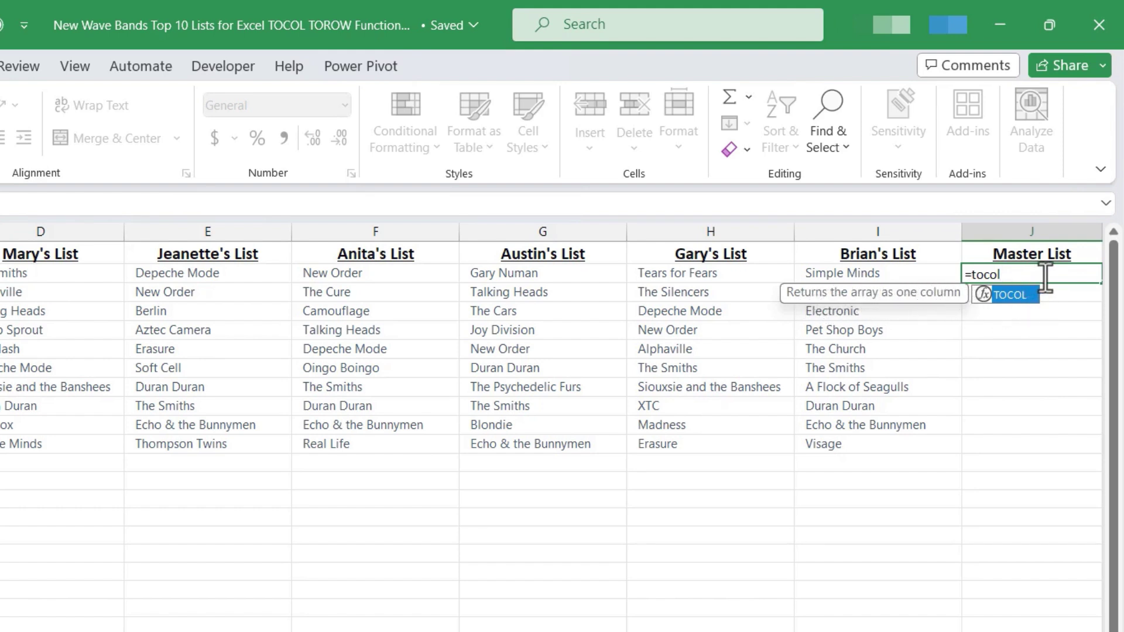
{"action": "type", "text": "("}
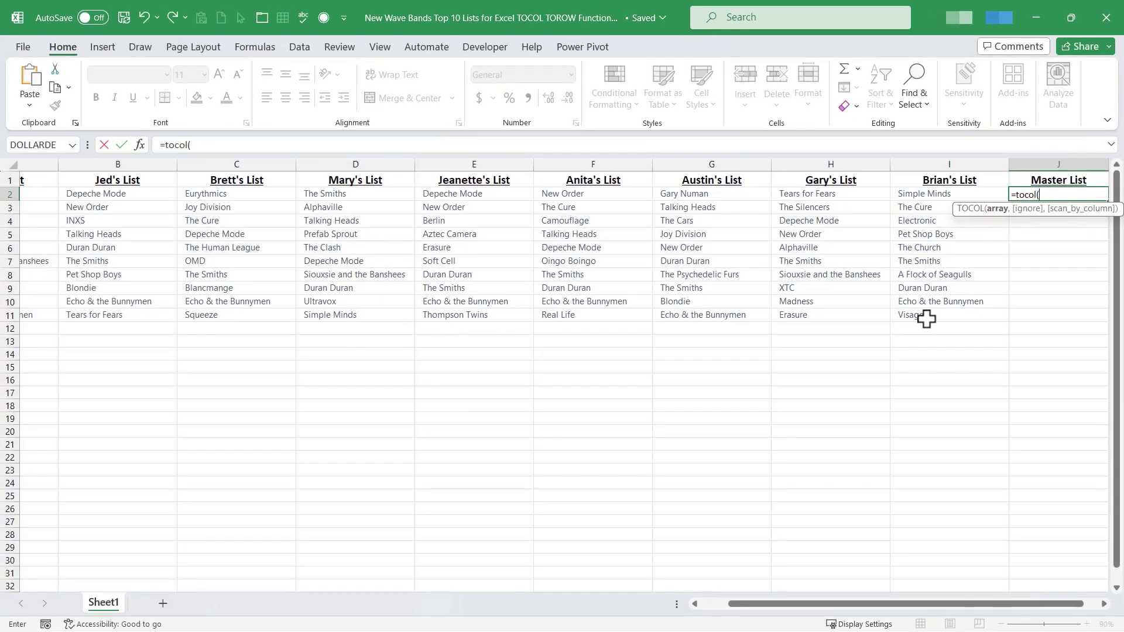
{"action": "left_click_drag", "start_coordinate": [926, 319], "coordinate": [35, 193]}
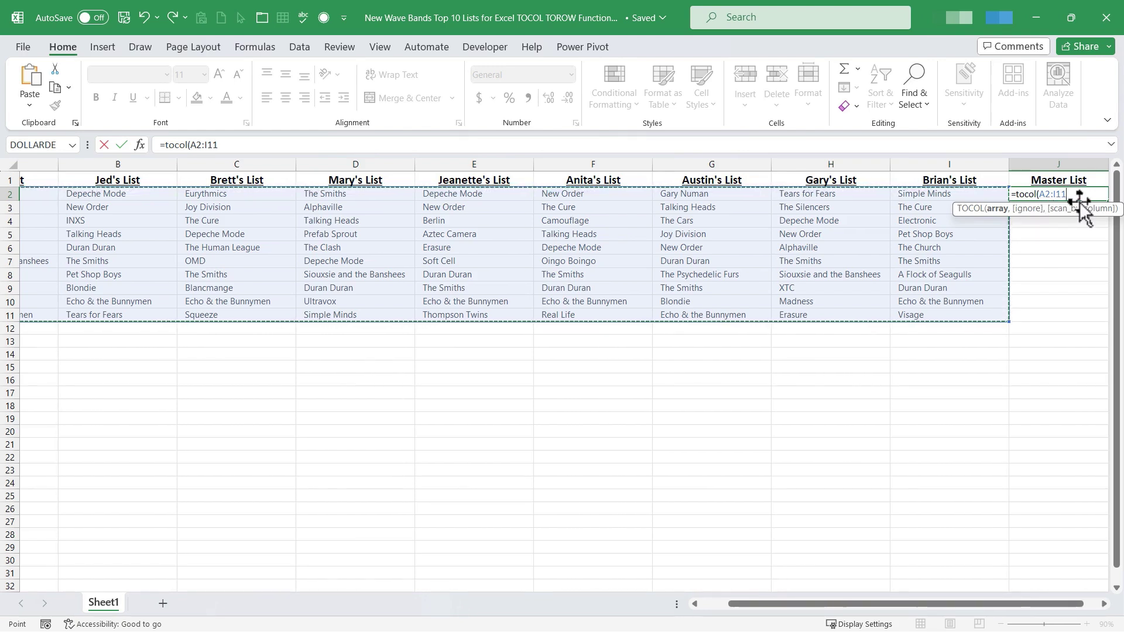
{"action": "type", "text": ")"}
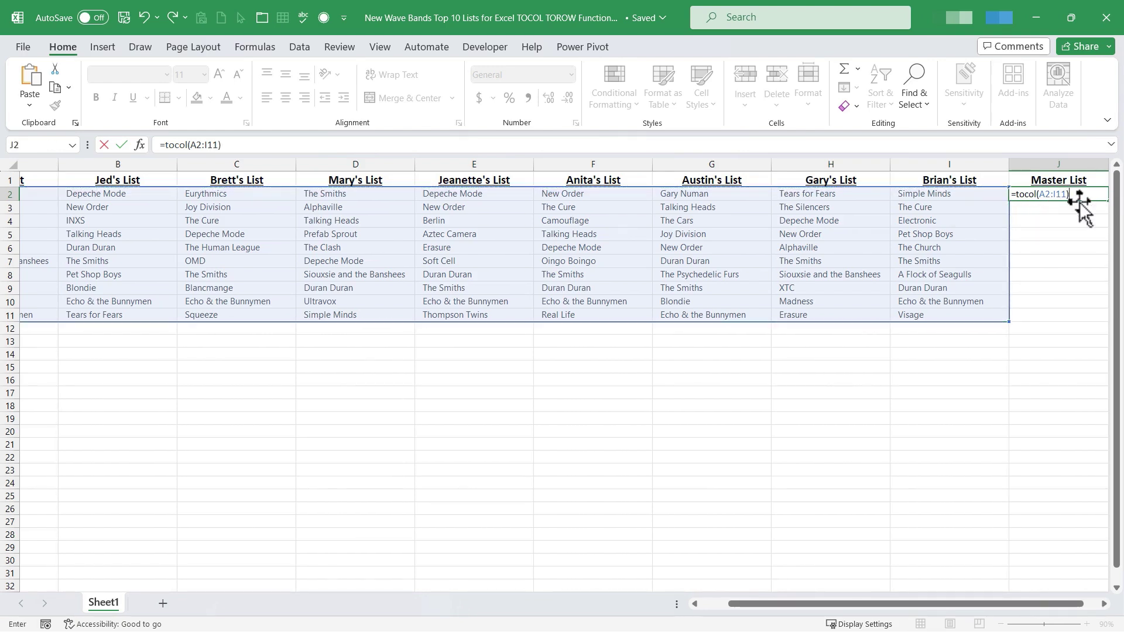
{"action": "key", "text": "Return"}
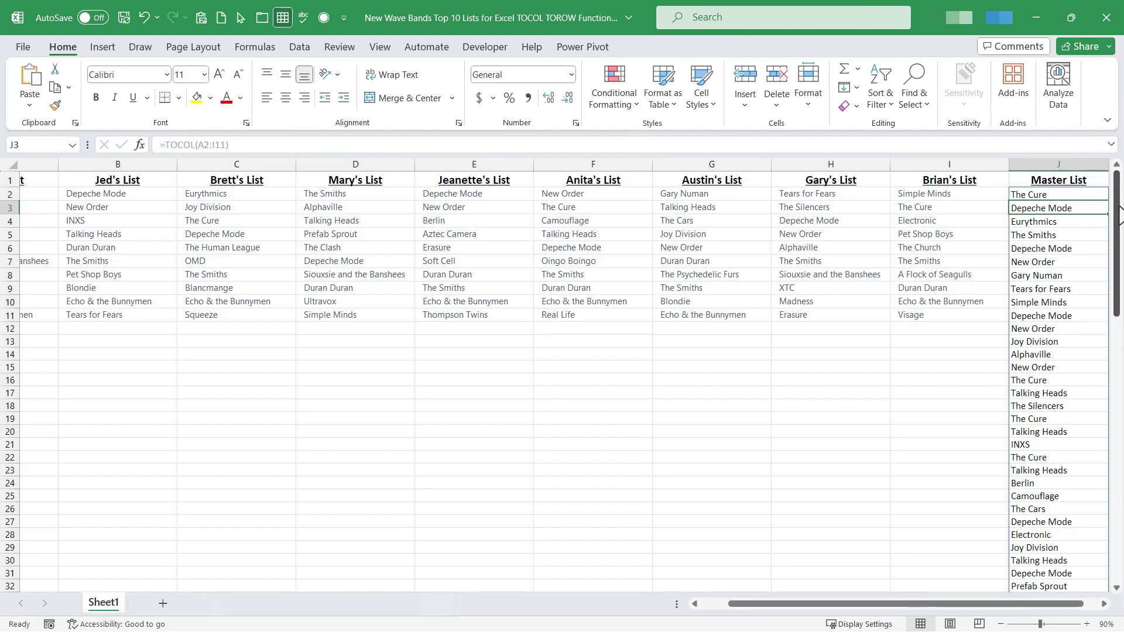
{"action": "mouse_move", "coordinate": [1120, 252]}
{"action": "left_mouse_down"}
{"action": "mouse_move", "coordinate": [1110, 445]}
{"action": "mouse_move", "coordinate": [1062, 396]}
{"action": "mouse_move", "coordinate": [1095, 466]}
{"action": "mouse_move", "coordinate": [1097, 553]}
{"action": "mouse_move", "coordinate": [1097, 364]}
{"action": "mouse_move", "coordinate": [1116, 223]}
{"action": "mouse_move", "coordinate": [1114, 235]}
{"action": "left_mouse_up"}
{"action": "left_click", "coordinate": [1075, 194]}
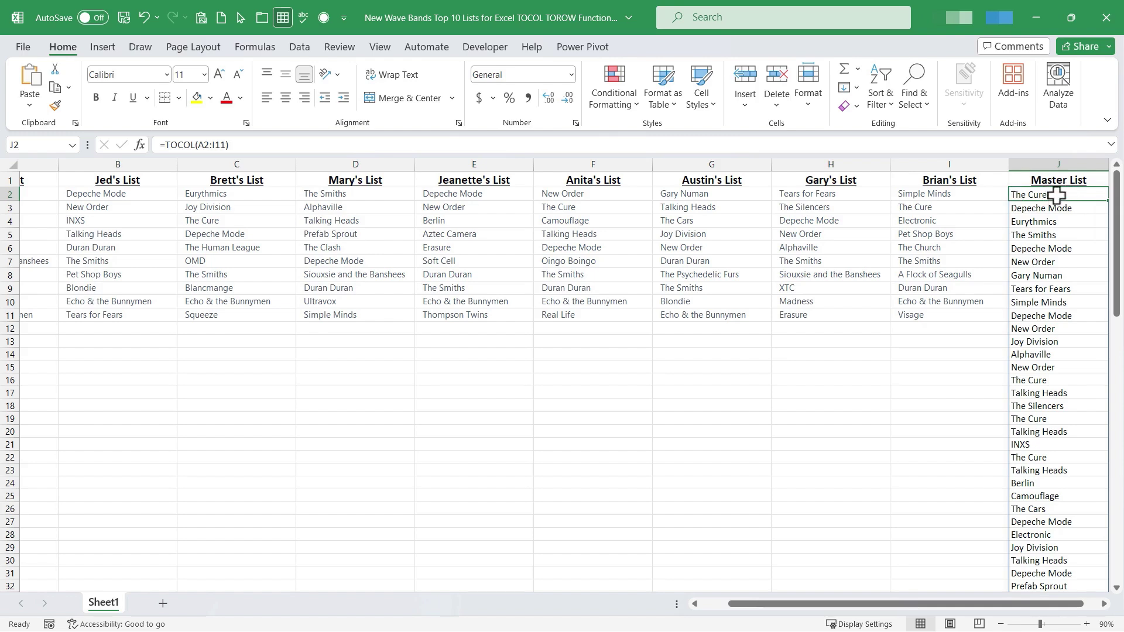
Wrap the J2 formula in UNIQUE so it reads =UNIQUE(TOCOL(A2:I11))
{"action": "double_click", "coordinate": [1059, 194]}
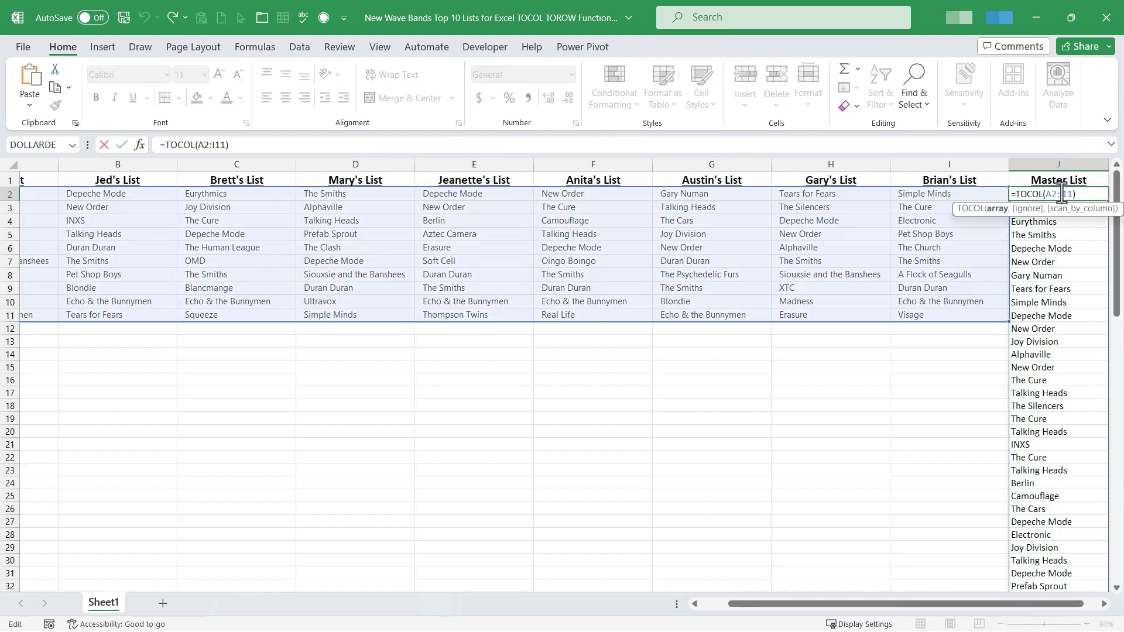
{"action": "key", "text": "Escape"}
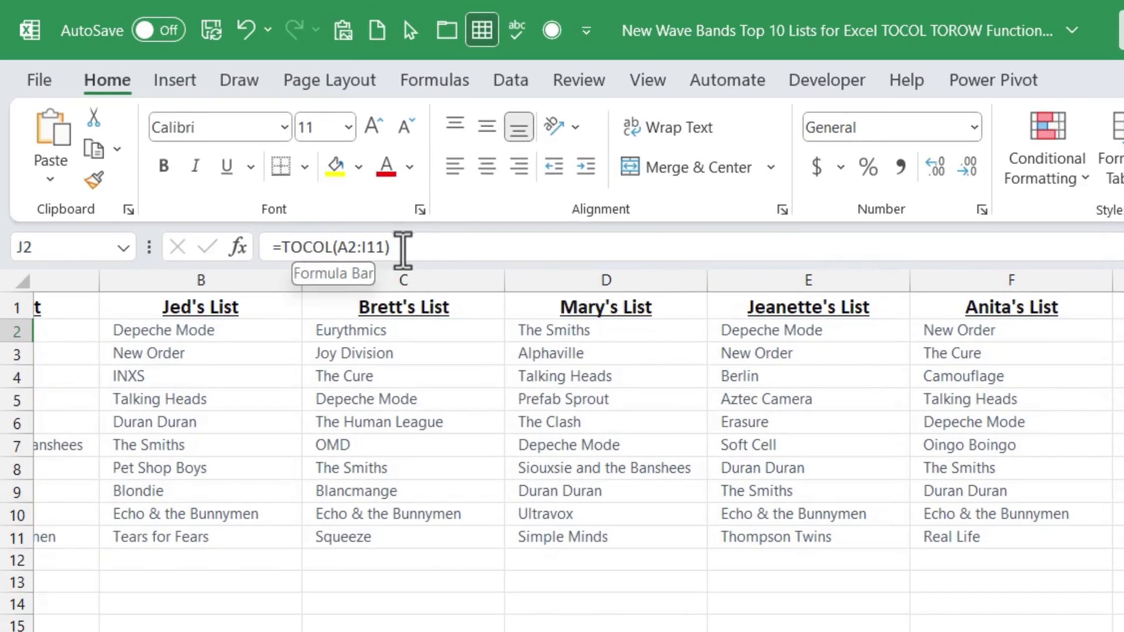
{"action": "left_click", "coordinate": [285, 174]}
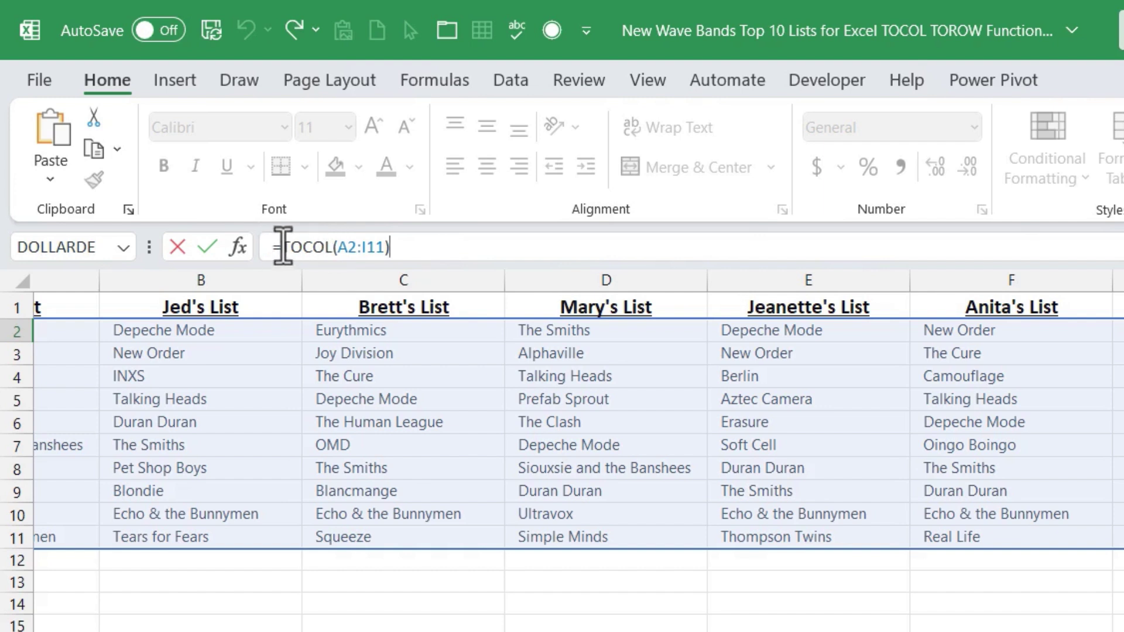
{"action": "left_click", "coordinate": [282, 246]}
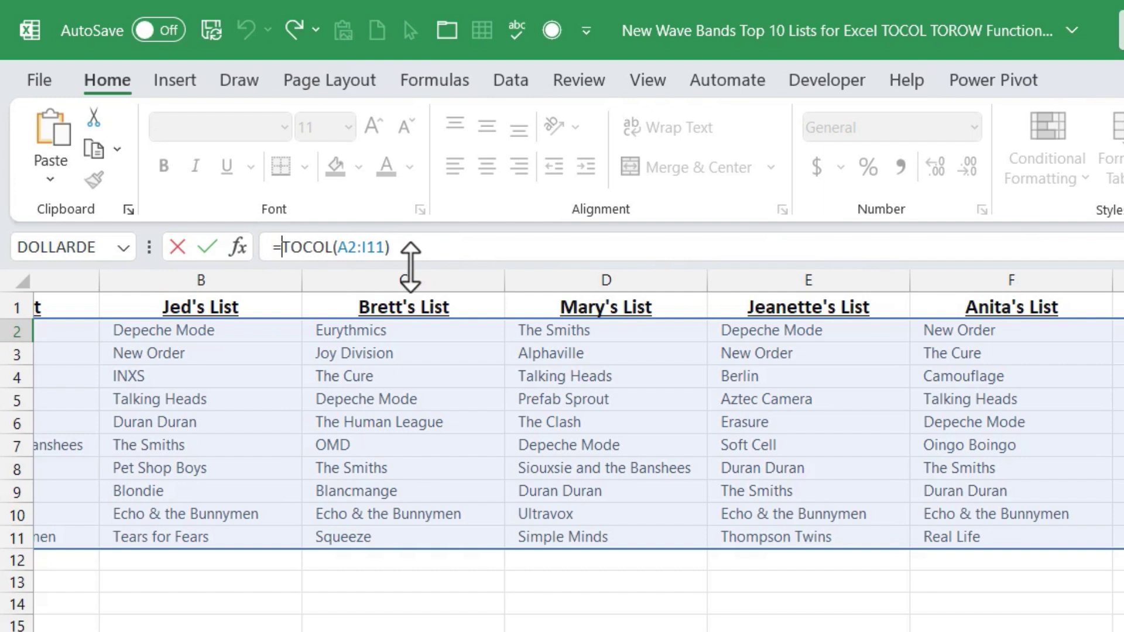
{"action": "type", "text": "uni"}
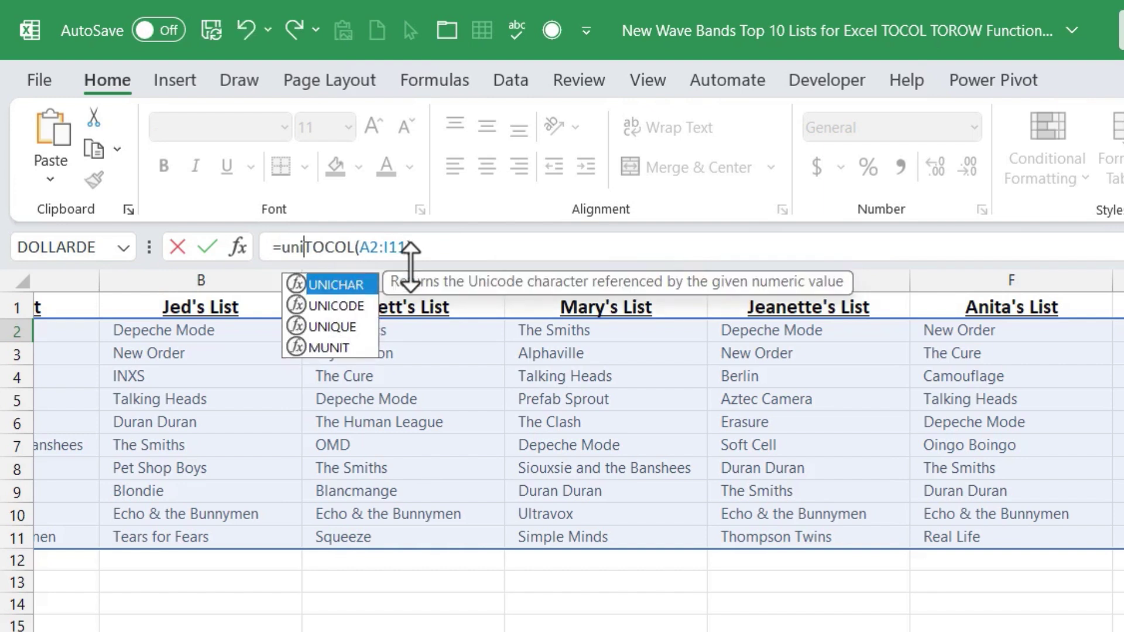
{"action": "type", "text": "que("}
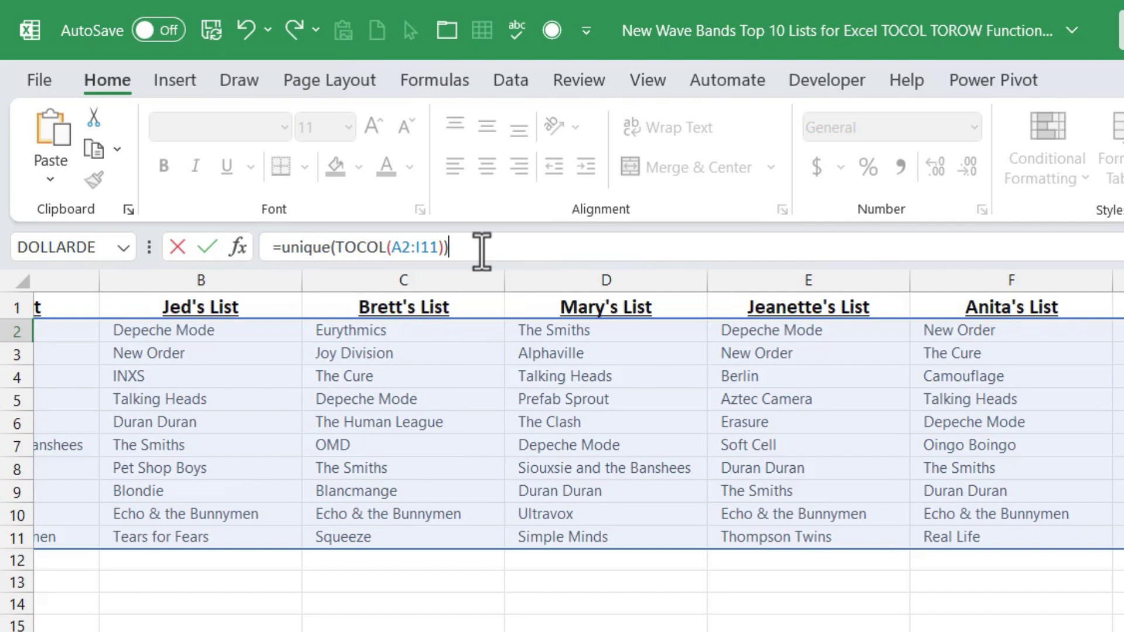
{"action": "key", "text": "Return"}
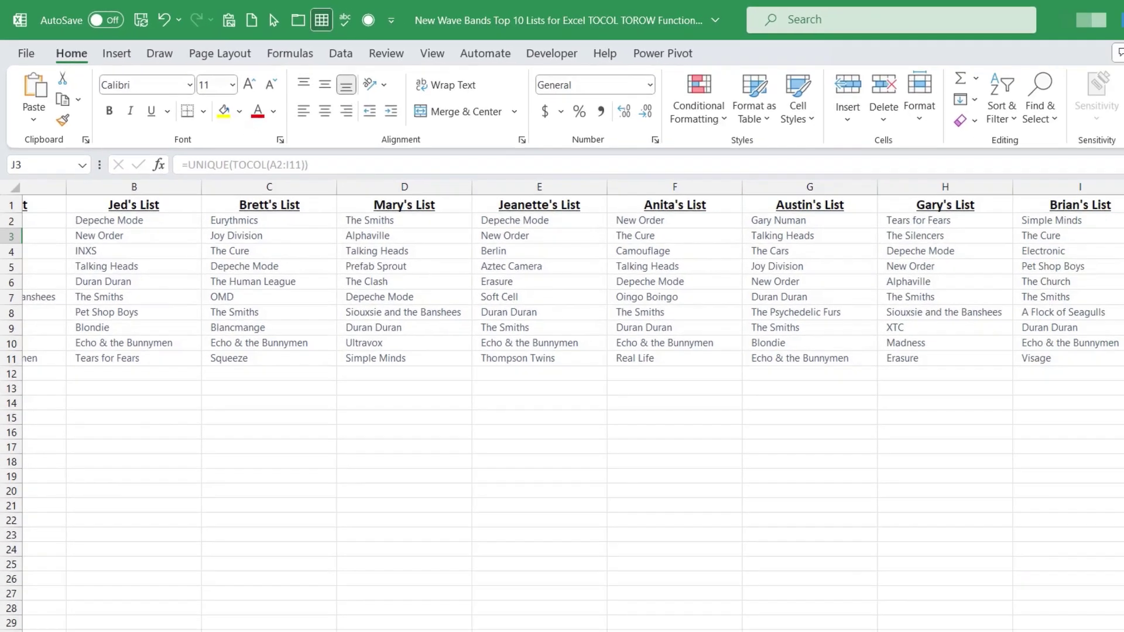
{"action": "left_click_drag", "start_coordinate": [1117, 211], "coordinate": [1104, 230]}
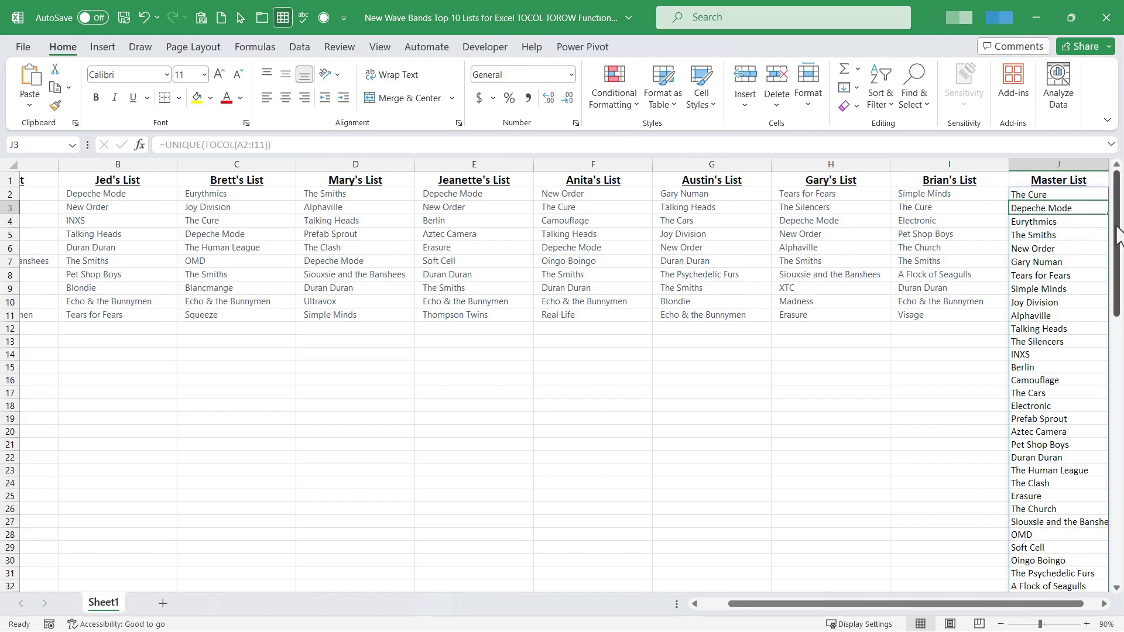
{"action": "left_click_drag", "start_coordinate": [1116, 234], "coordinate": [1119, 328]}
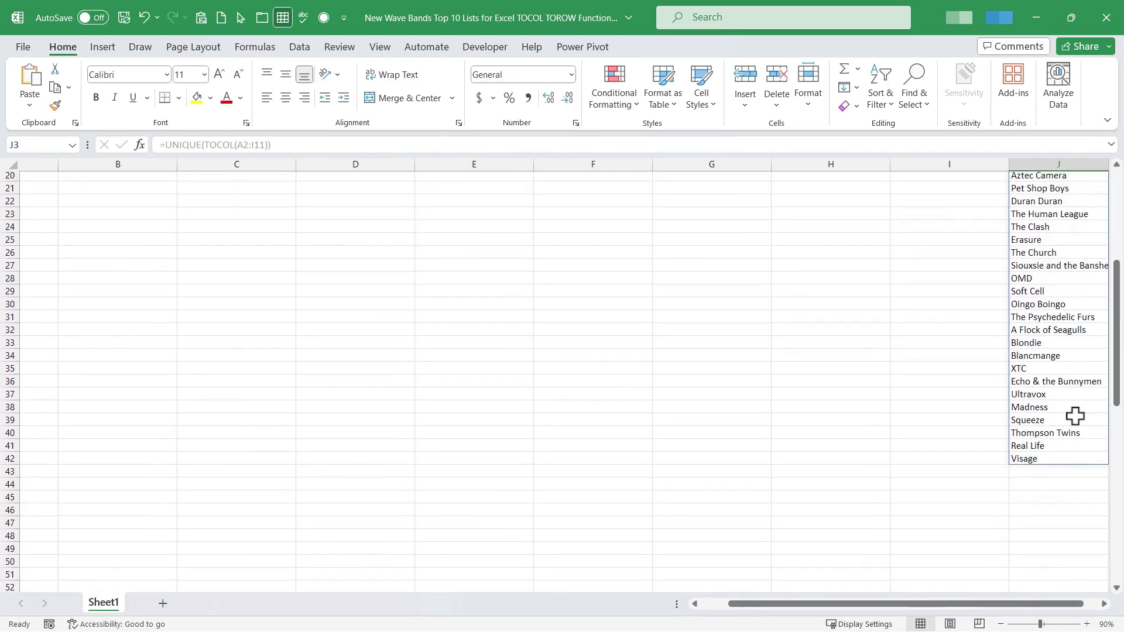
{"action": "left_click", "coordinate": [1070, 457]}
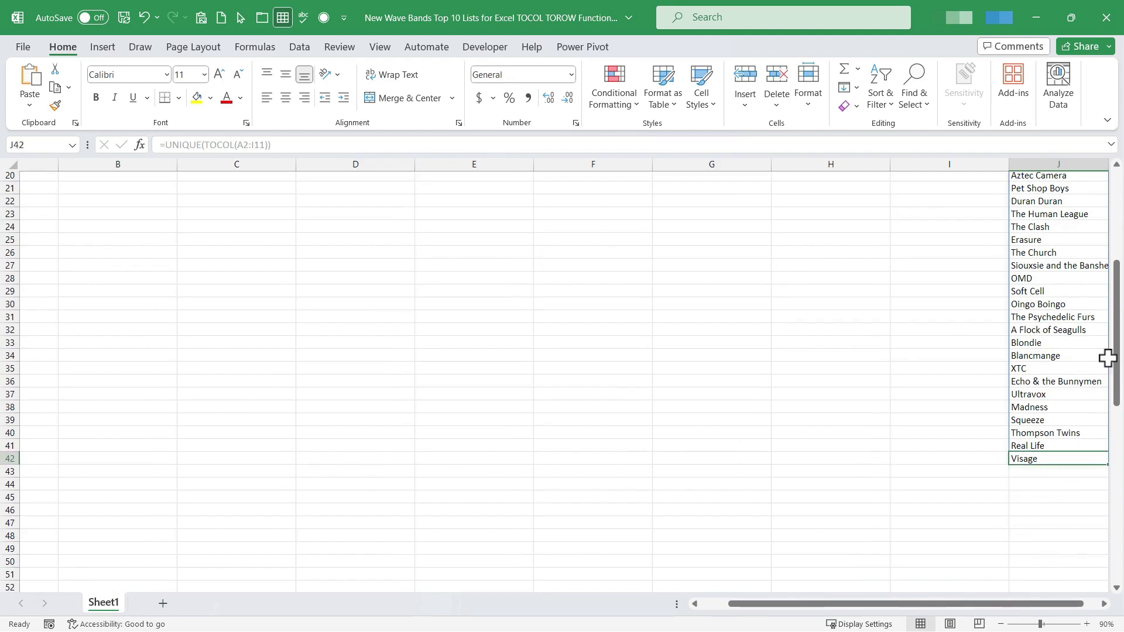
{"action": "left_click", "coordinate": [892, 370]}
{"action": "key", "text": "ctrl+z"}
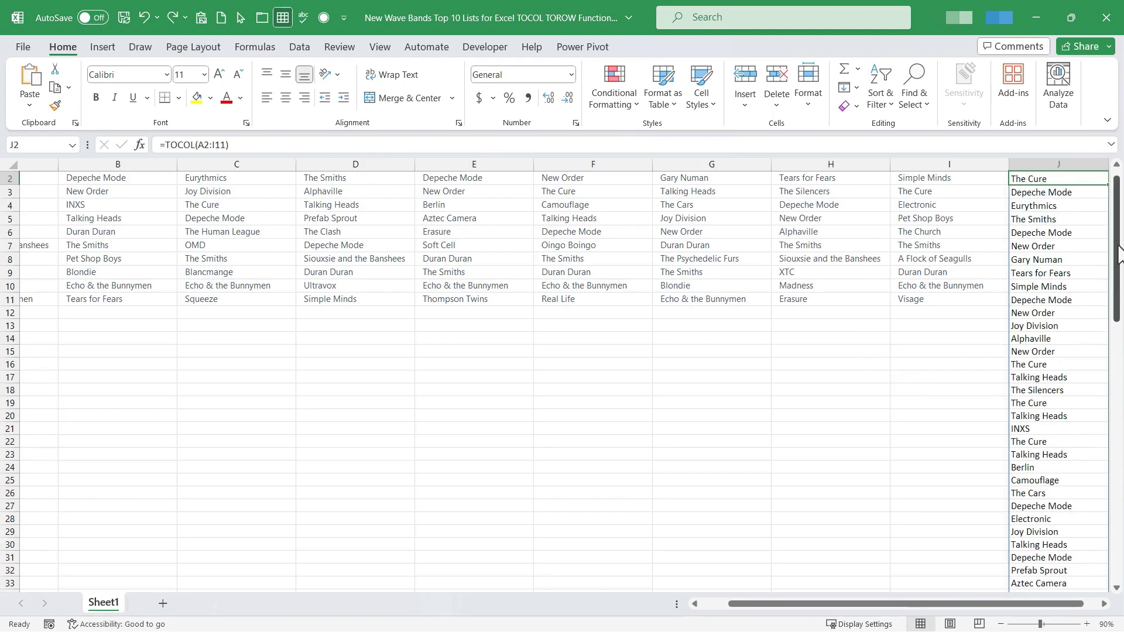
{"action": "left_click_drag", "start_coordinate": [1119, 250], "coordinate": [1084, 471]}
{"action": "left_click", "coordinate": [1026, 470]}
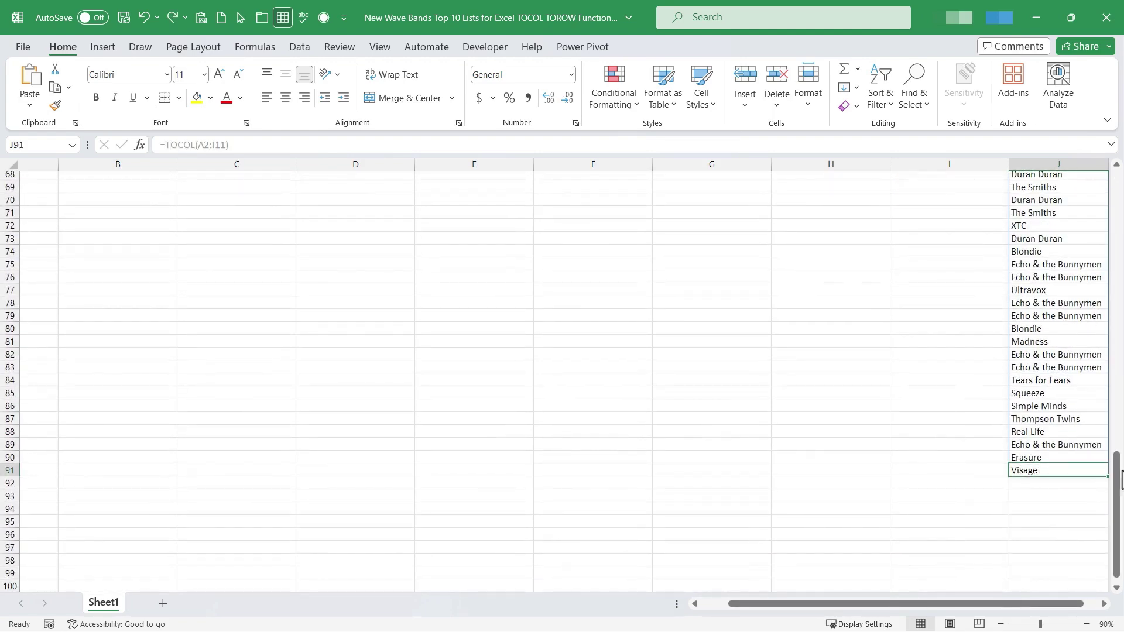
{"action": "left_click", "coordinate": [171, 18]}
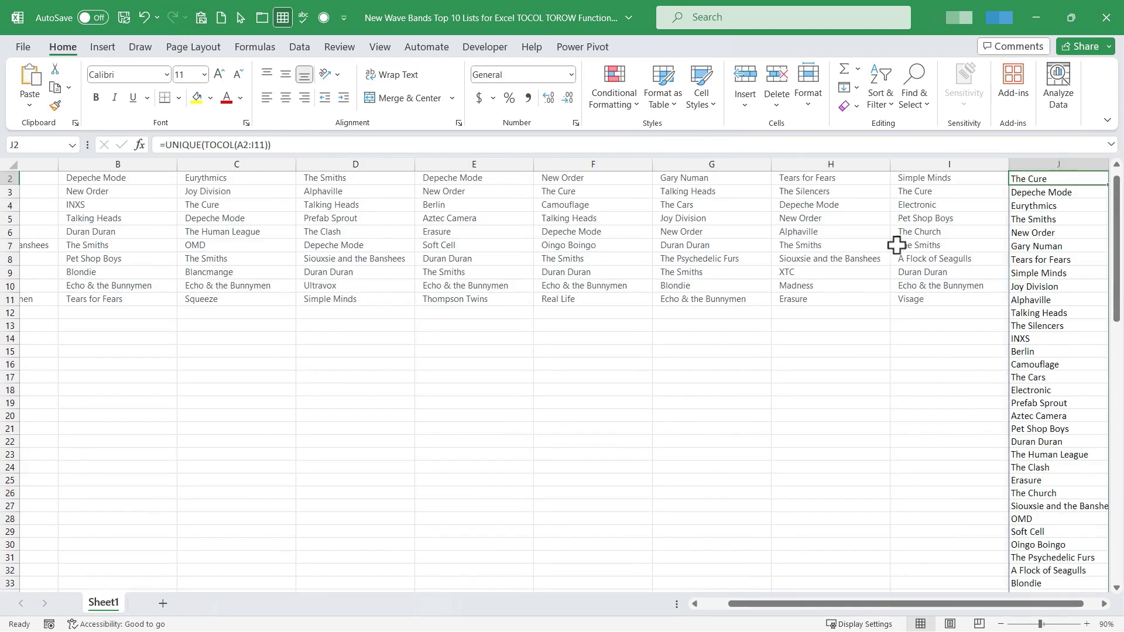
{"action": "key", "text": "ctrl+Down"}
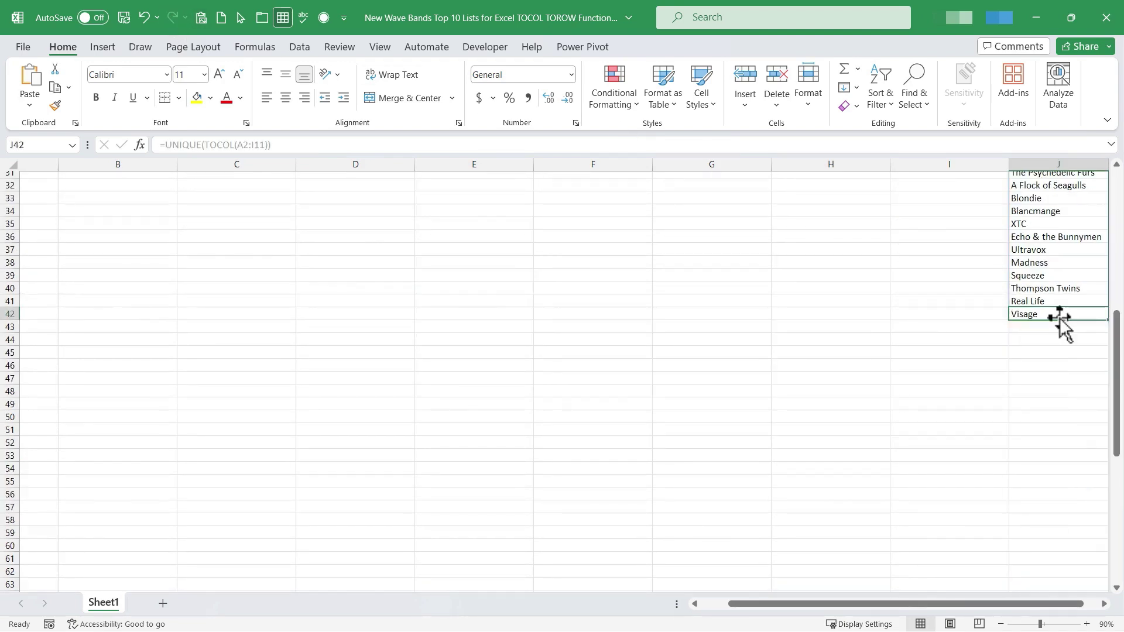
{"action": "left_click_drag", "start_coordinate": [1116, 375], "coordinate": [1108, 145]}
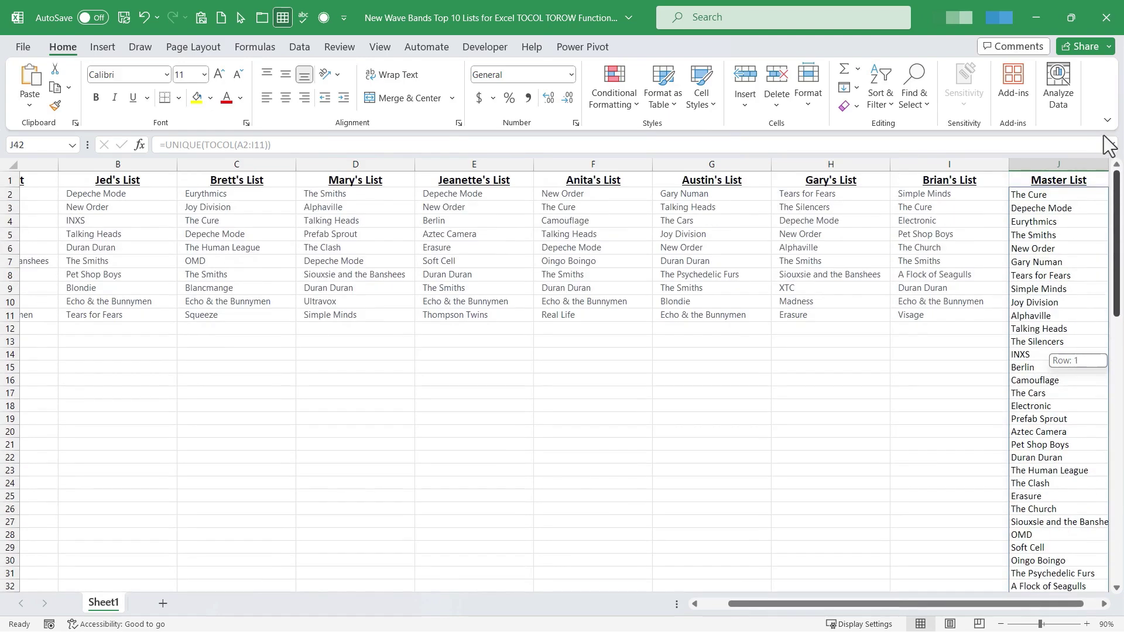
{"action": "left_click", "coordinate": [775, 357]}
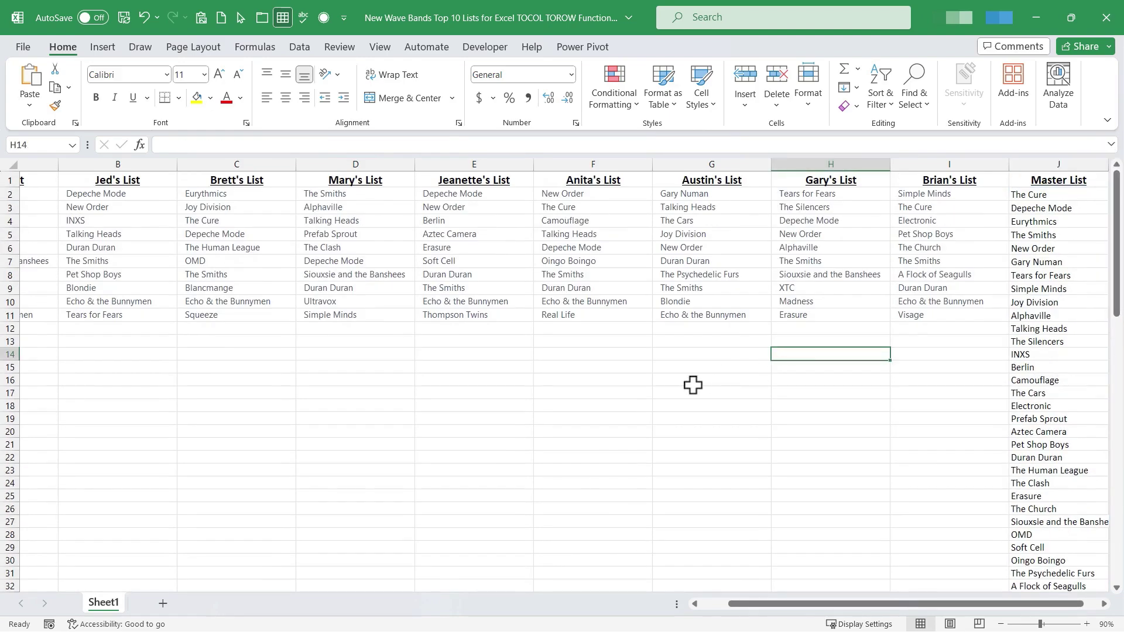
{"action": "scroll", "coordinate": [695, 384], "scroll_direction": "down", "scroll_amount": 8}
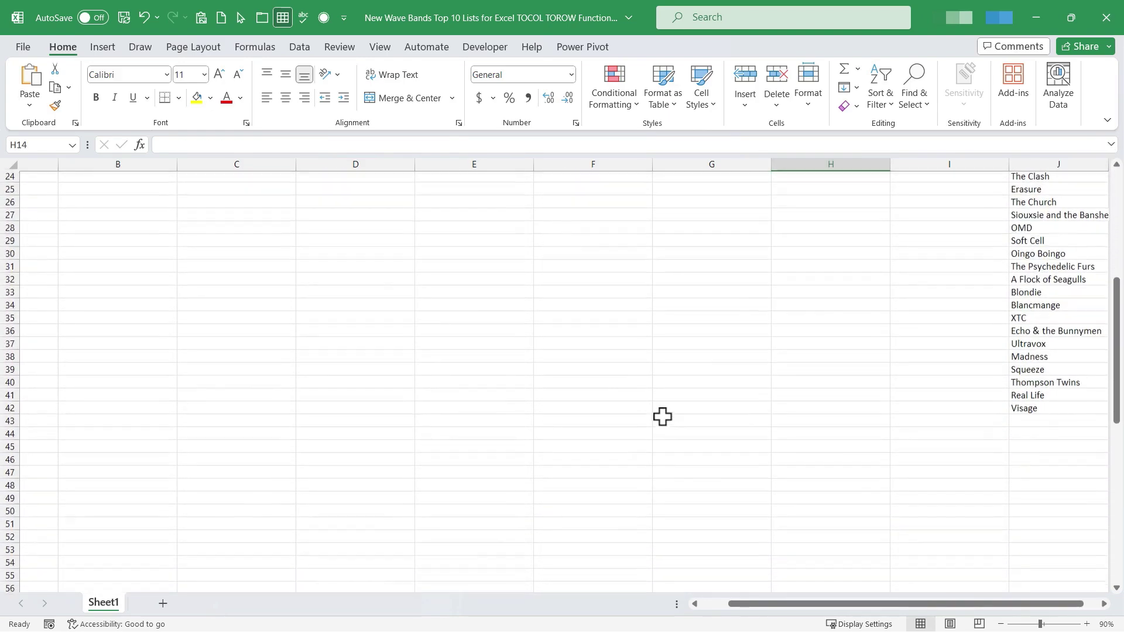
Enter =TOROW(A2:I11) in A45 and check the band names spilled across row 45
{"action": "scroll", "coordinate": [662, 416], "scroll_direction": "down", "scroll_amount": 1}
{"action": "scroll", "coordinate": [253, 429], "scroll_direction": "left", "scroll_amount": 1}
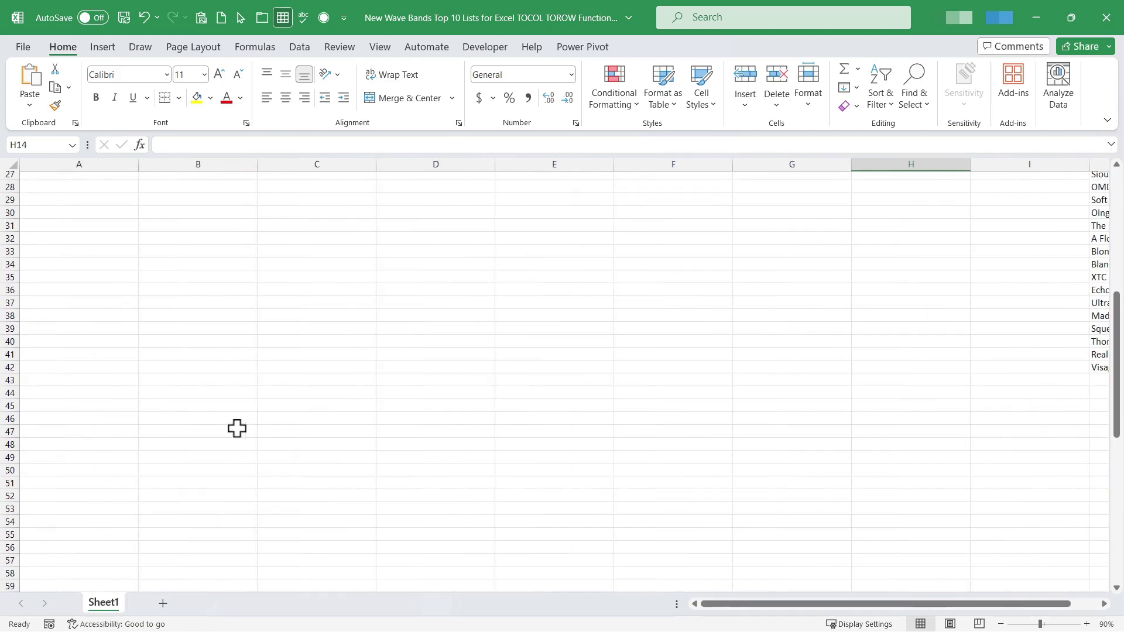
{"action": "left_click", "coordinate": [49, 406]}
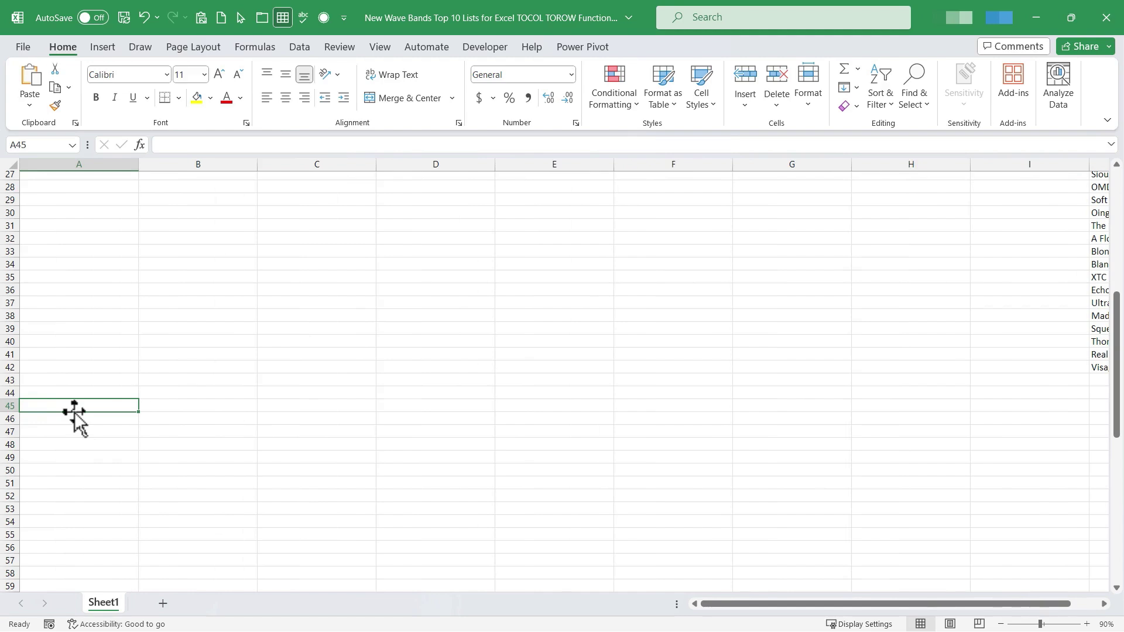
{"action": "type", "text": "=torow("}
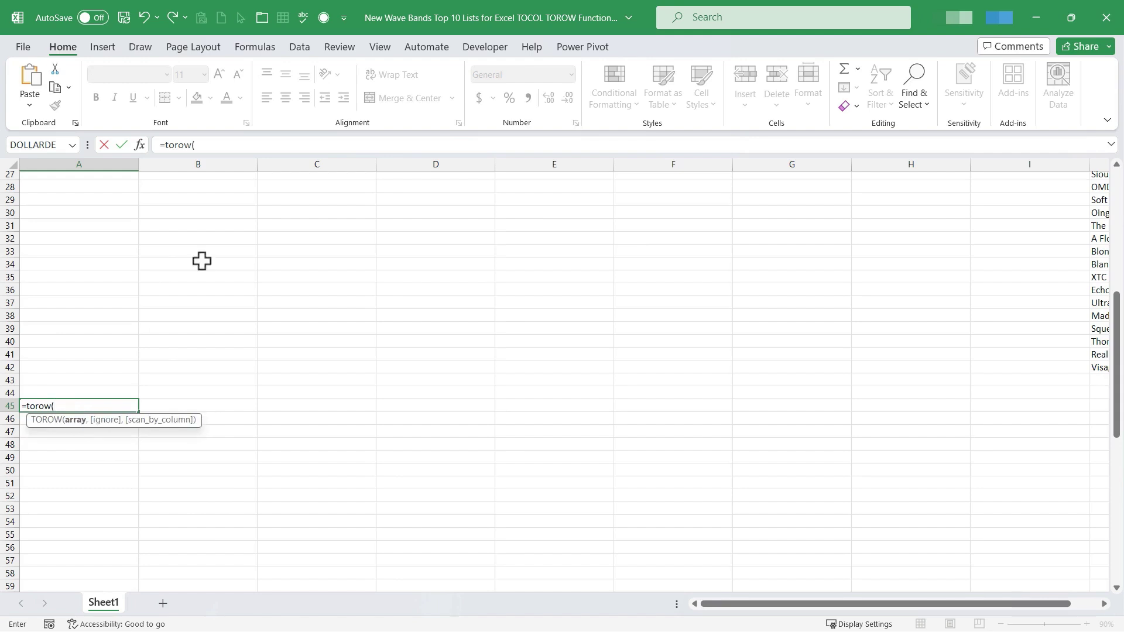
{"action": "scroll", "coordinate": [201, 261], "scroll_direction": "up", "scroll_amount": 9}
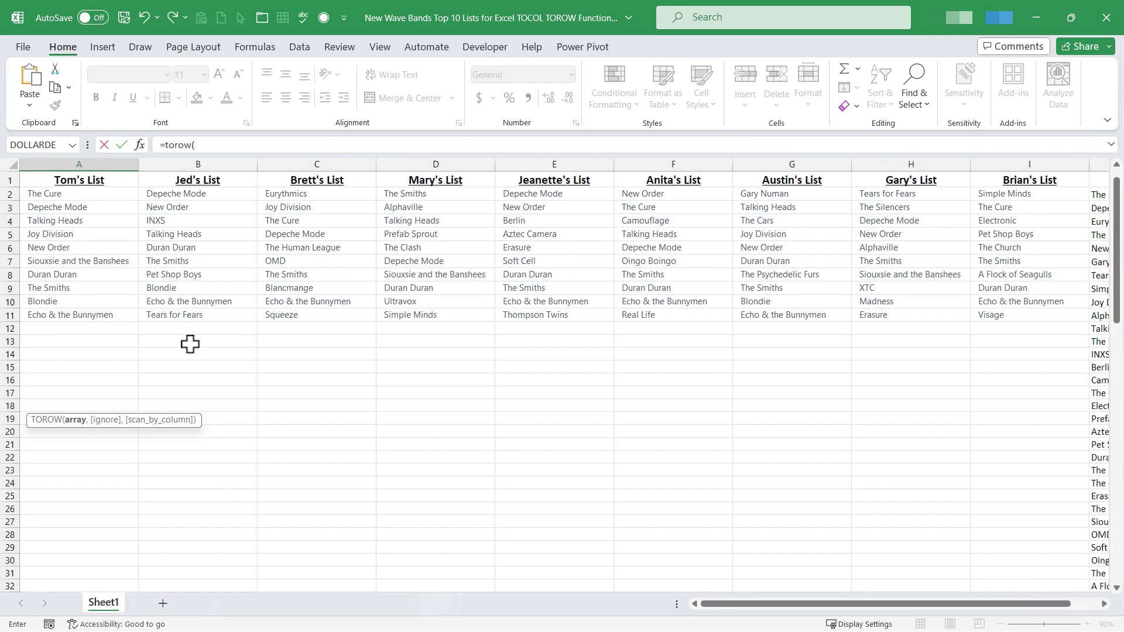
{"action": "left_click_drag", "start_coordinate": [64, 193], "coordinate": [992, 315]}
{"action": "key", "text": "Return"}
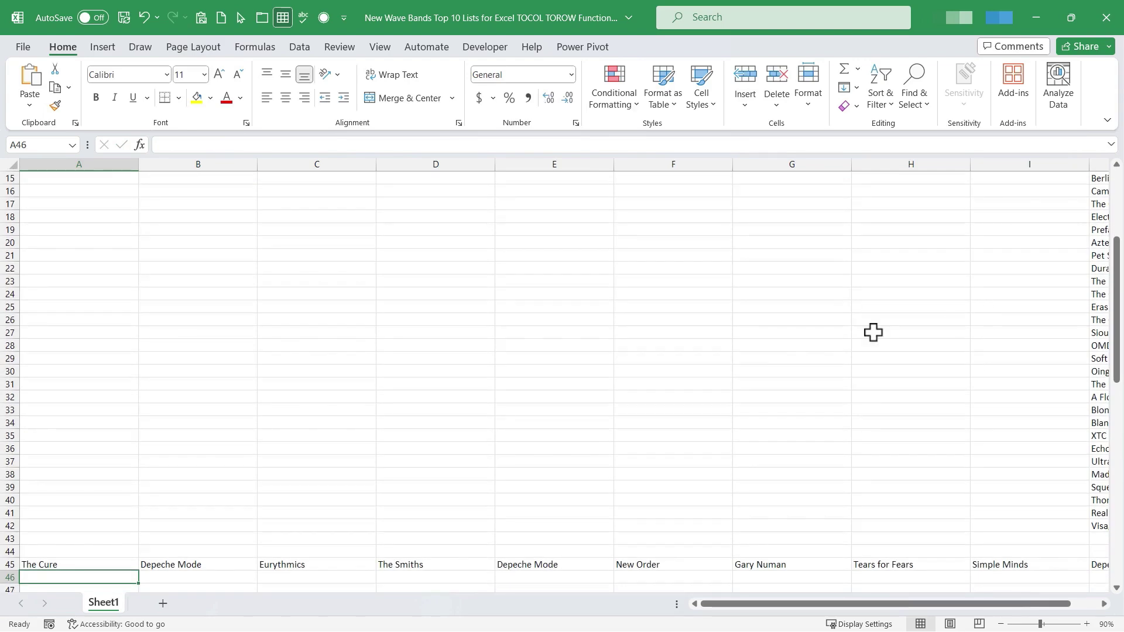
{"action": "scroll", "coordinate": [524, 484], "scroll_direction": "down", "scroll_amount": 2}
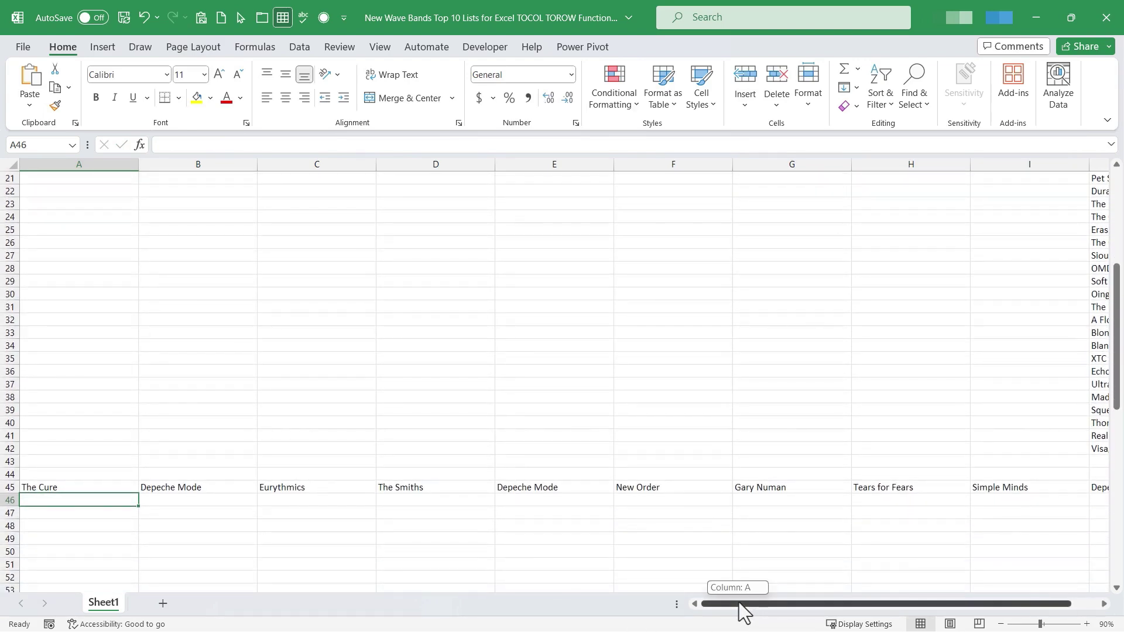
{"action": "left_click_drag", "start_coordinate": [739, 602], "coordinate": [1044, 563]}
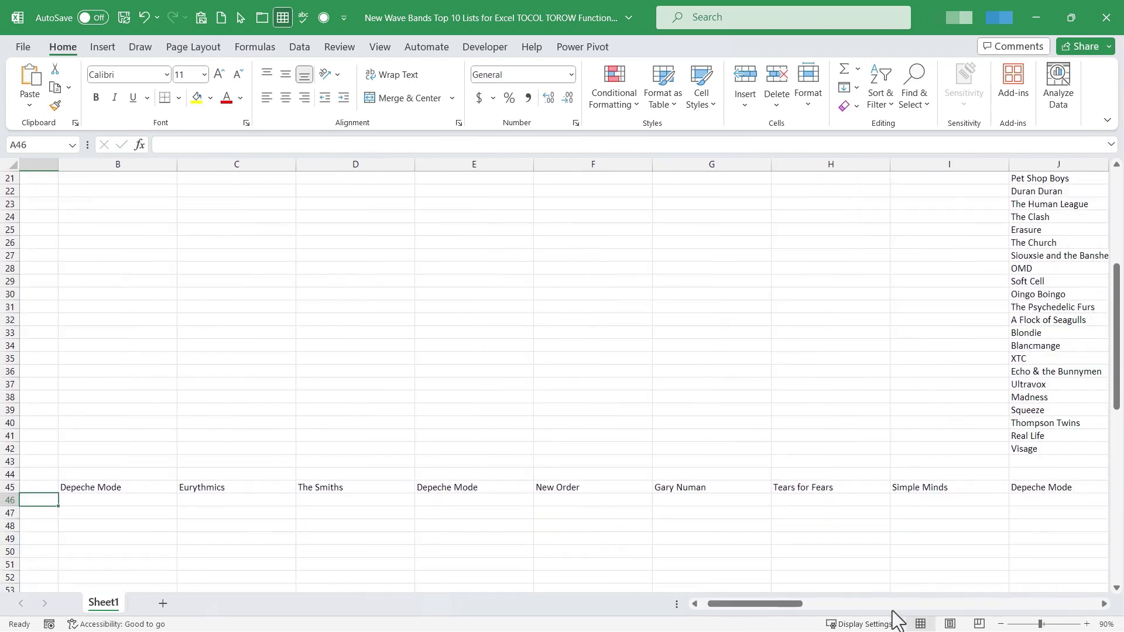
{"action": "left_click_drag", "start_coordinate": [892, 611], "coordinate": [487, 606]}
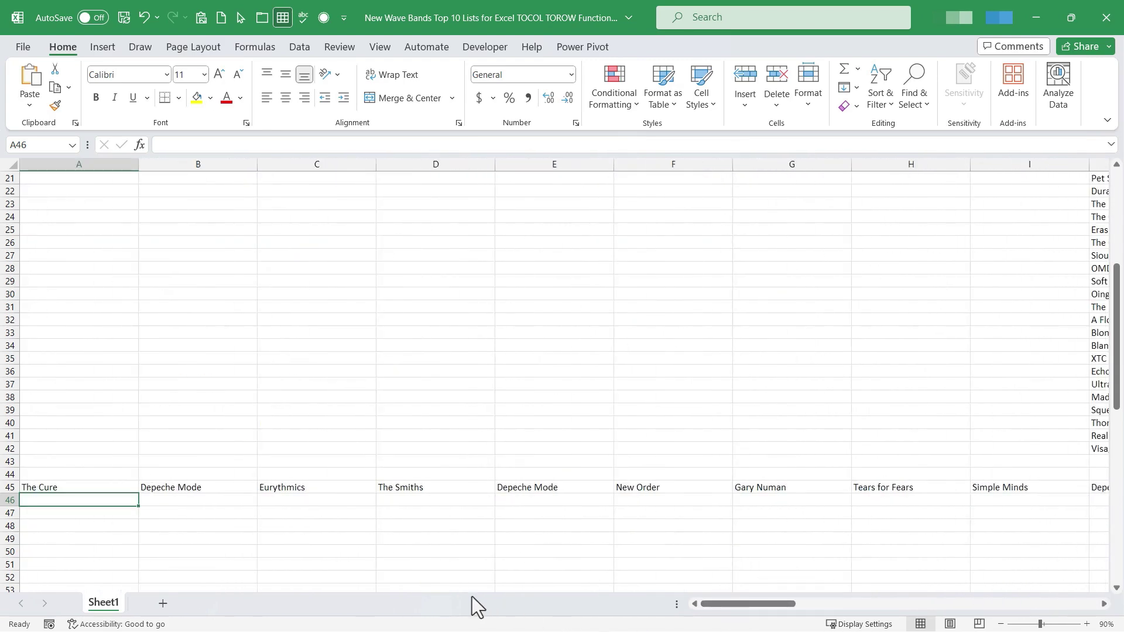
Undo the TOROW formula in row 45 and return to the top of the sheet
{"action": "key", "text": "ctrl+z"}
{"action": "scroll", "coordinate": [410, 491], "scroll_direction": "up", "scroll_amount": 7}
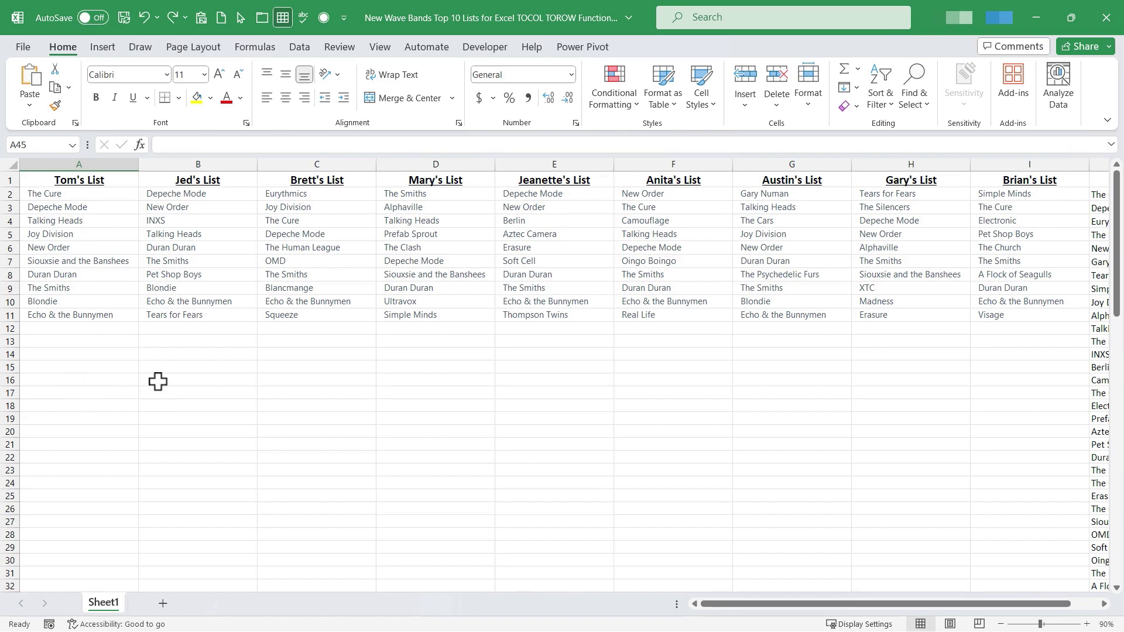
Enter =TOCOL(A1:I1) in B16 to list the nine header titles down B16:B24
{"action": "left_click", "coordinate": [175, 380]}
{"action": "type", "text": "="}
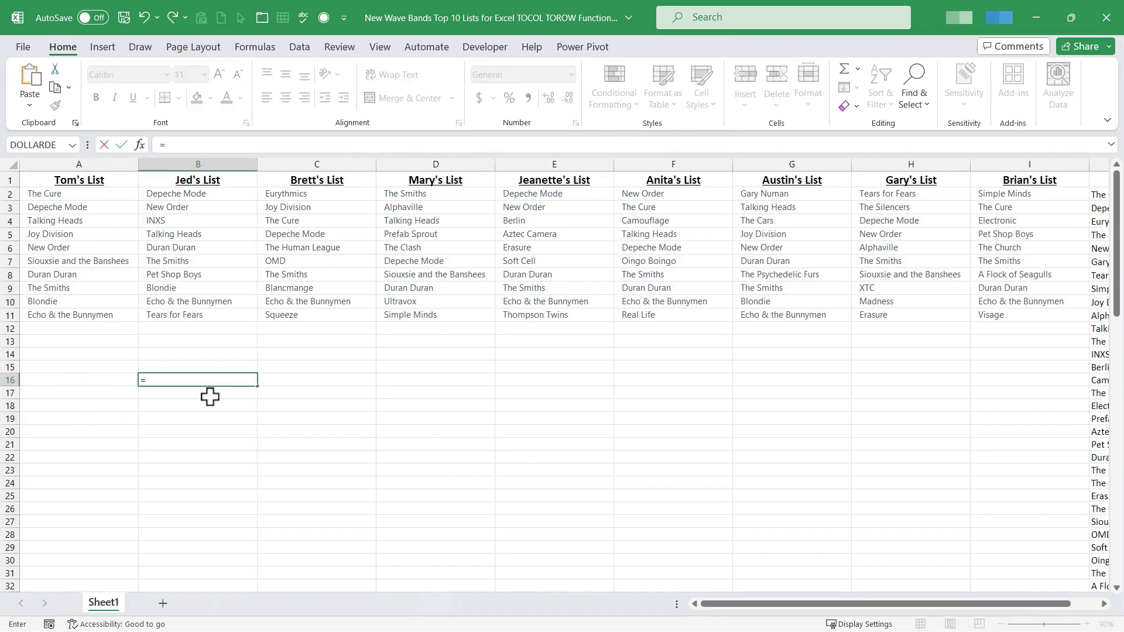
{"action": "type", "text": "tocol("}
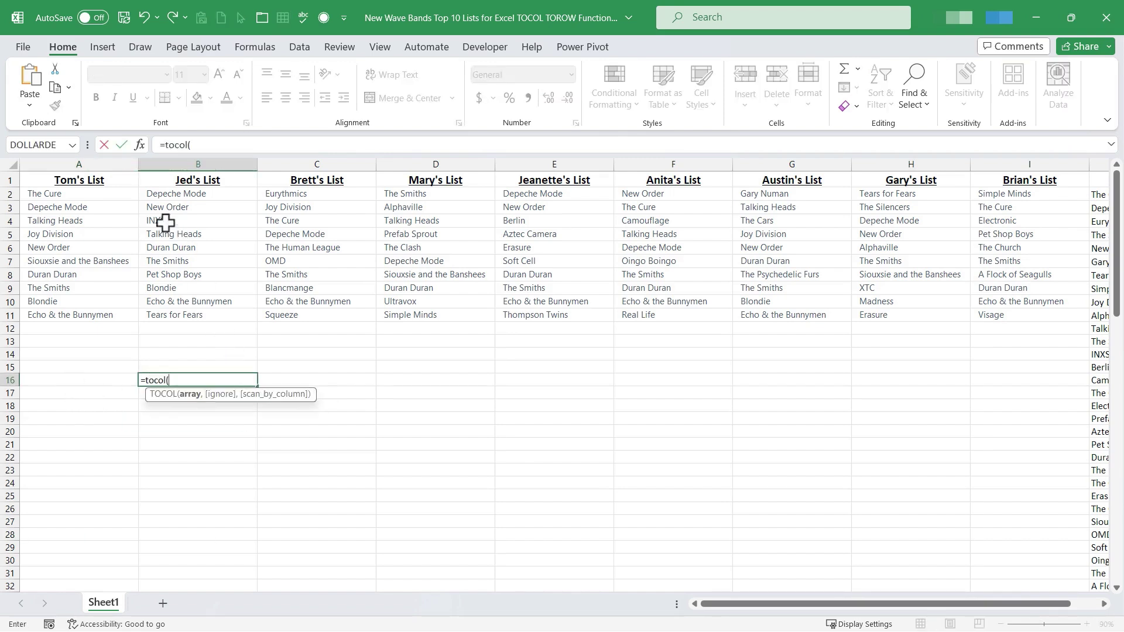
{"action": "left_click_drag", "start_coordinate": [87, 178], "coordinate": [1025, 186]}
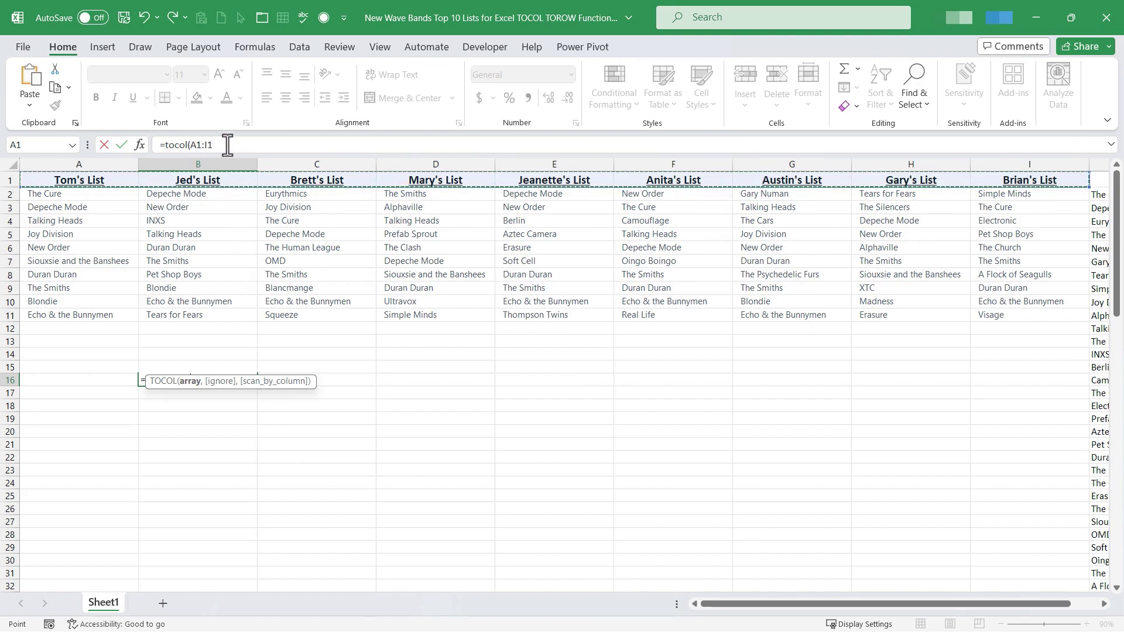
{"action": "type", "text": ")"}
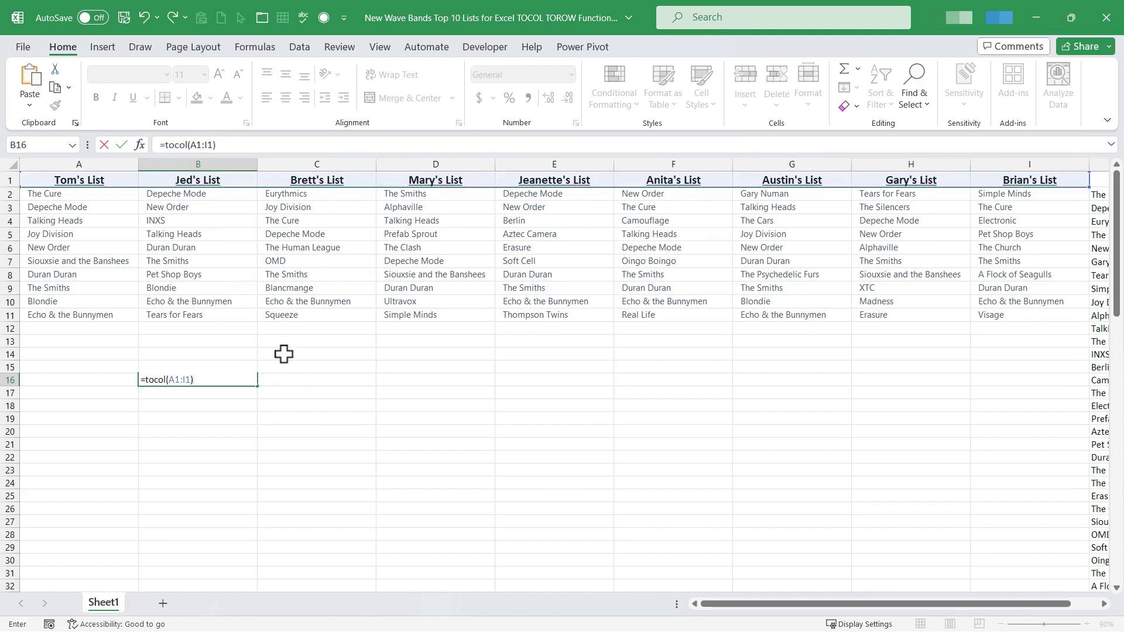
{"action": "key", "text": "Return"}
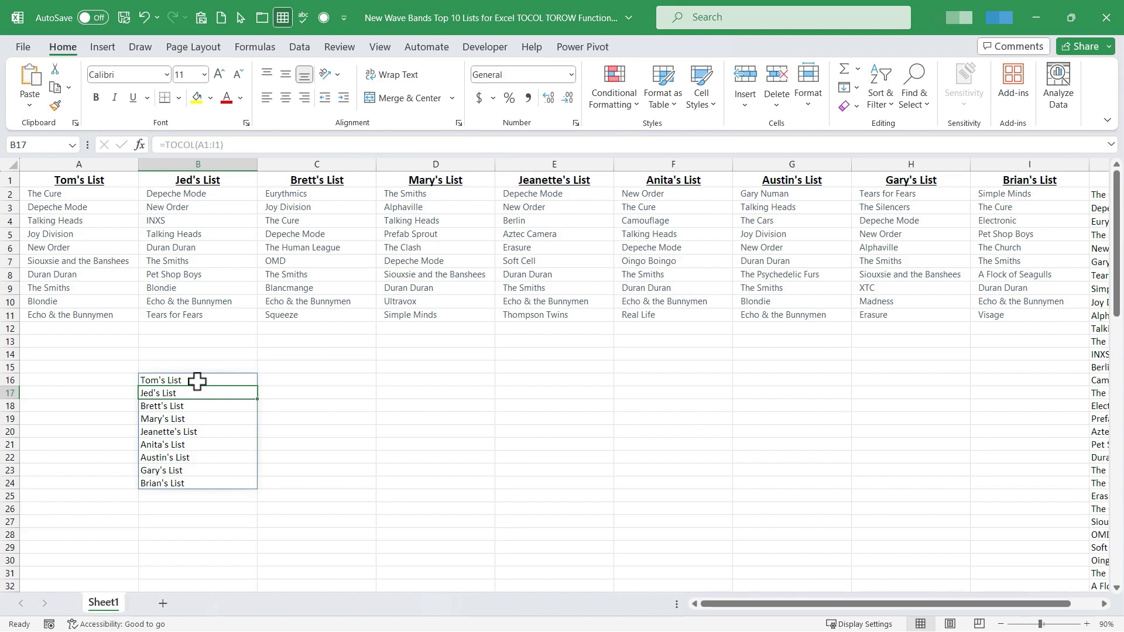
Enter =TOROW(E2:E11) in A45, laying Jeanette's ten bands across row 45
{"action": "left_click", "coordinate": [422, 366]}
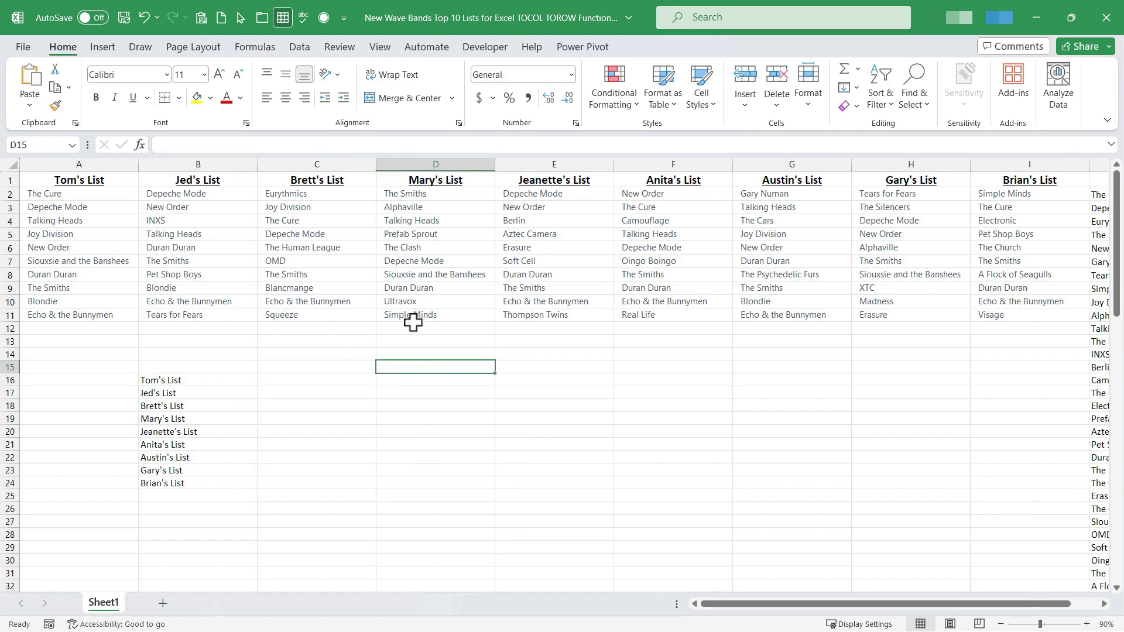
{"action": "left_click_drag", "start_coordinate": [527, 193], "coordinate": [546, 316]}
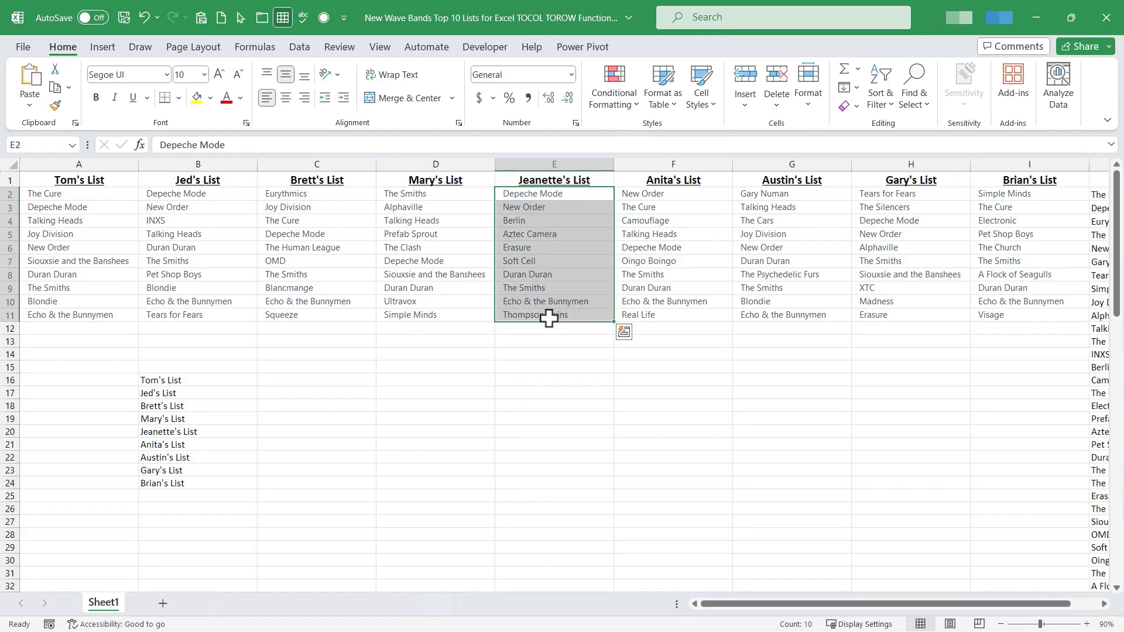
{"action": "left_click", "coordinate": [554, 431]}
{"action": "scroll", "coordinate": [88, 469], "scroll_direction": "down", "scroll_amount": 8}
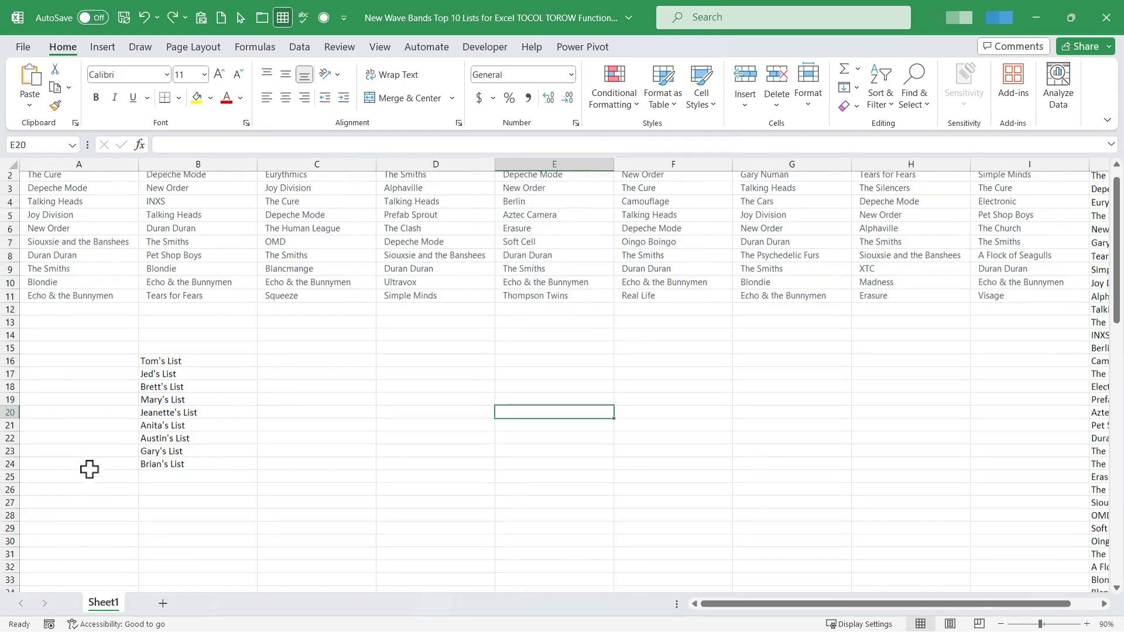
{"action": "scroll", "coordinate": [83, 475], "scroll_direction": "down", "scroll_amount": 1}
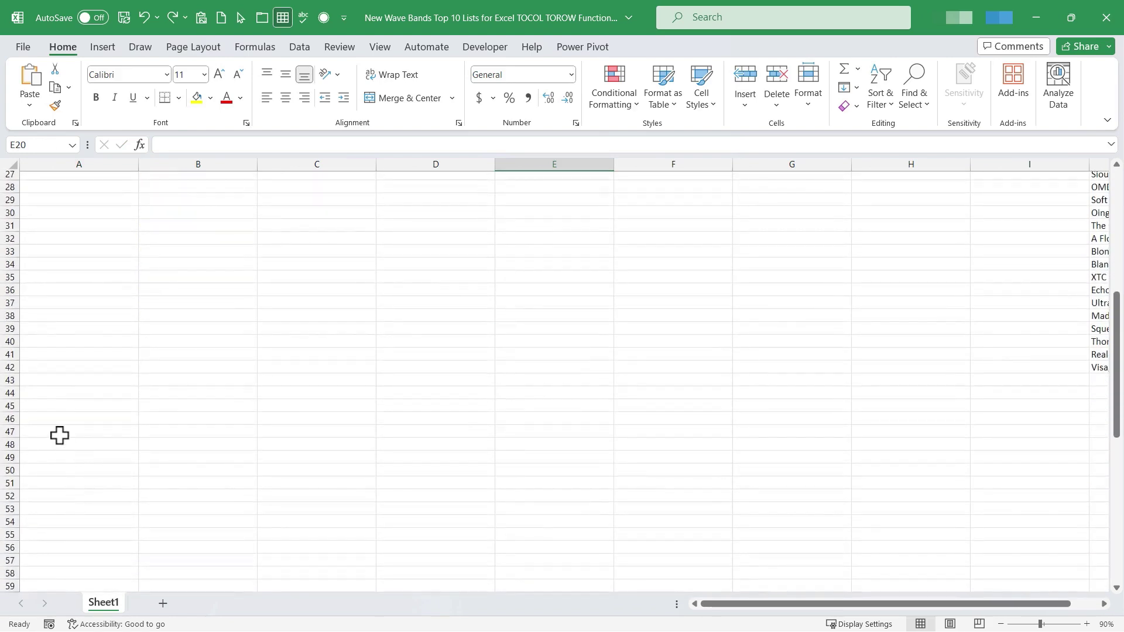
{"action": "left_click", "coordinate": [60, 406]}
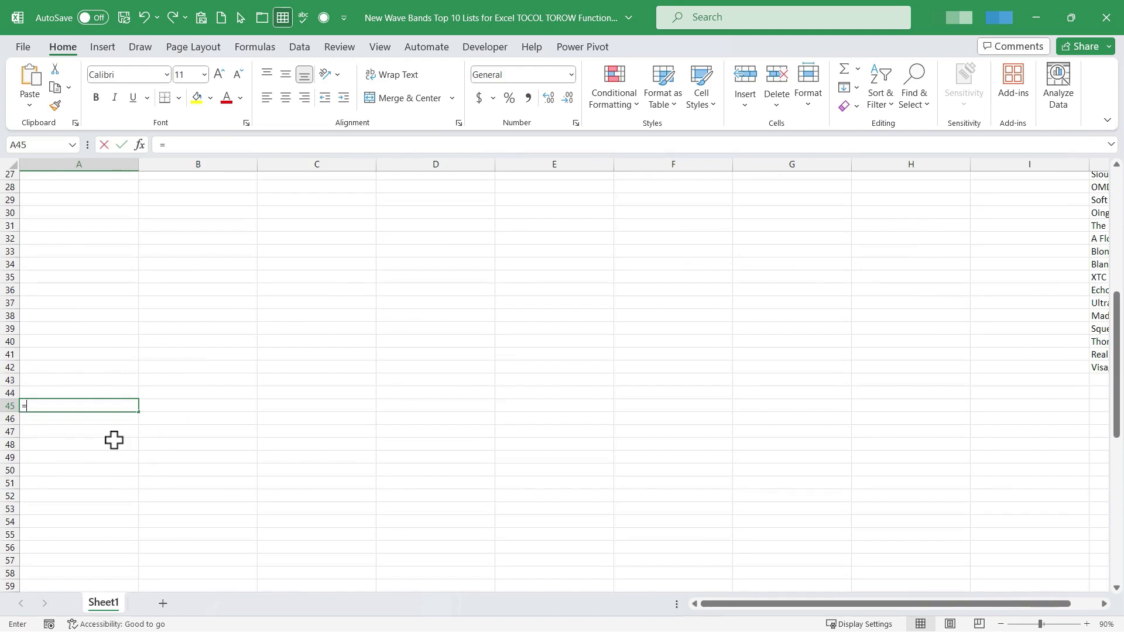
{"action": "type", "text": "=torow("}
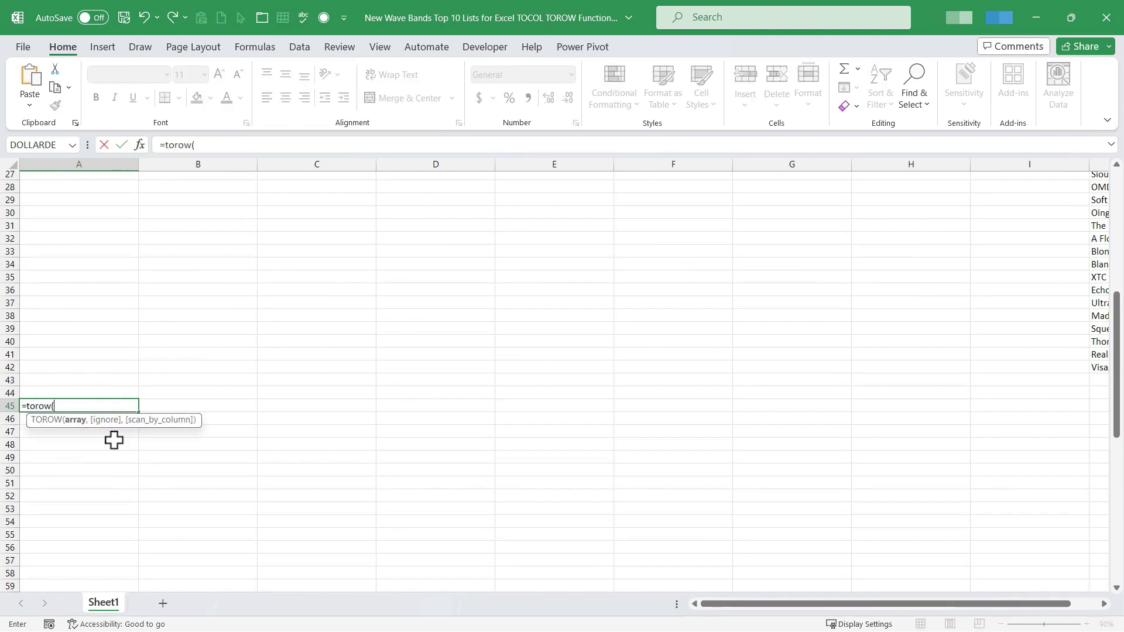
{"action": "scroll", "coordinate": [518, 378], "scroll_direction": "up", "scroll_amount": 9}
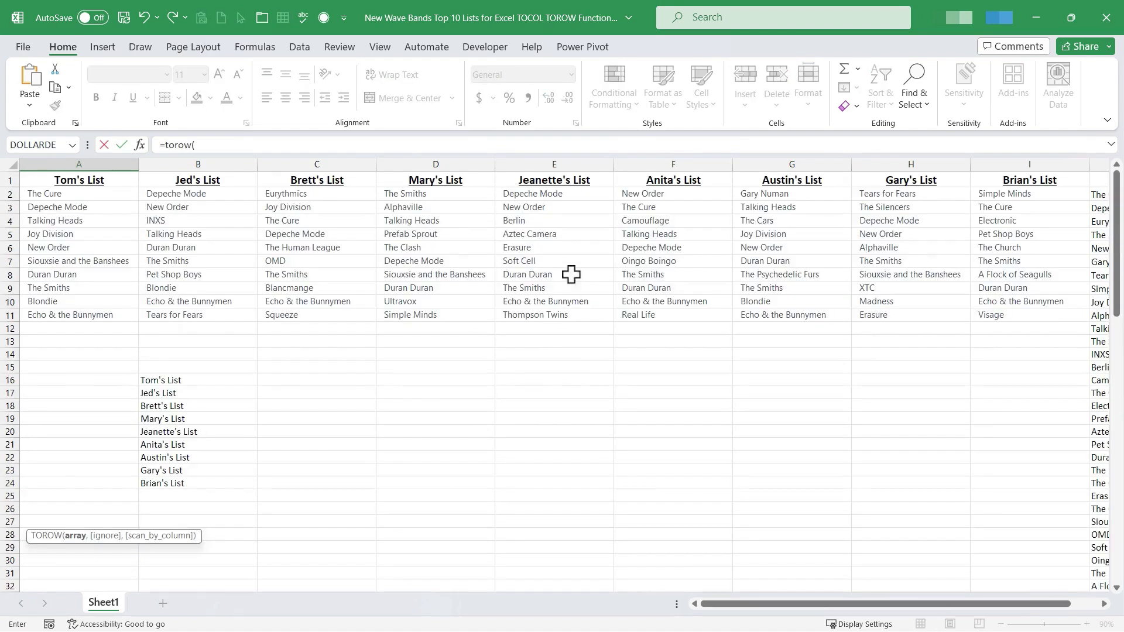
{"action": "left_click_drag", "start_coordinate": [556, 197], "coordinate": [538, 323]}
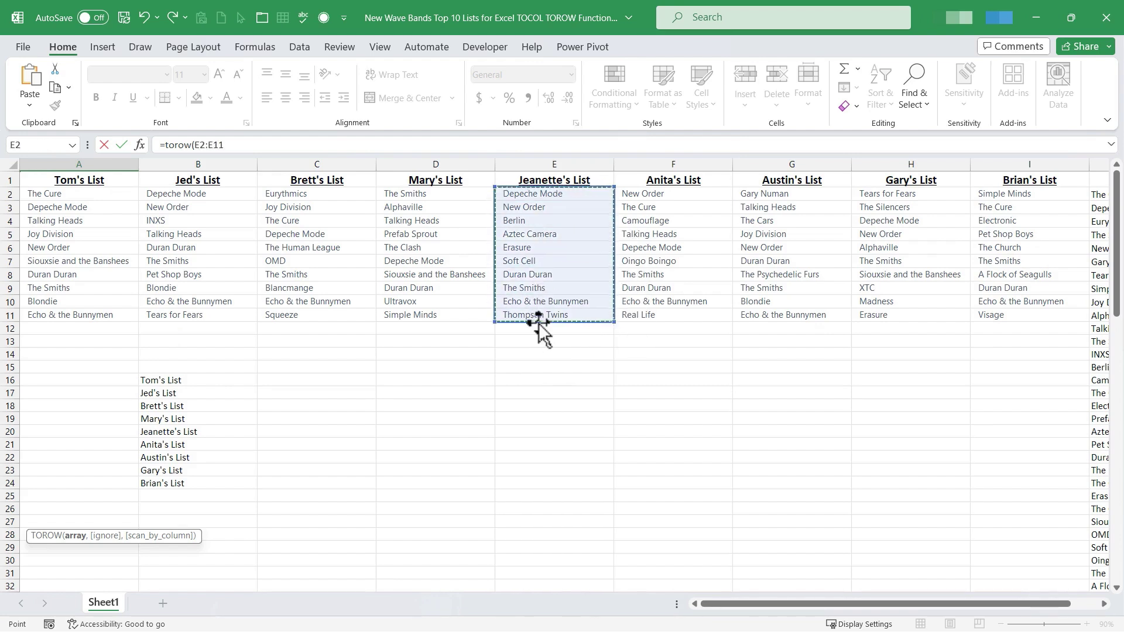
{"action": "key", "text": "Return"}
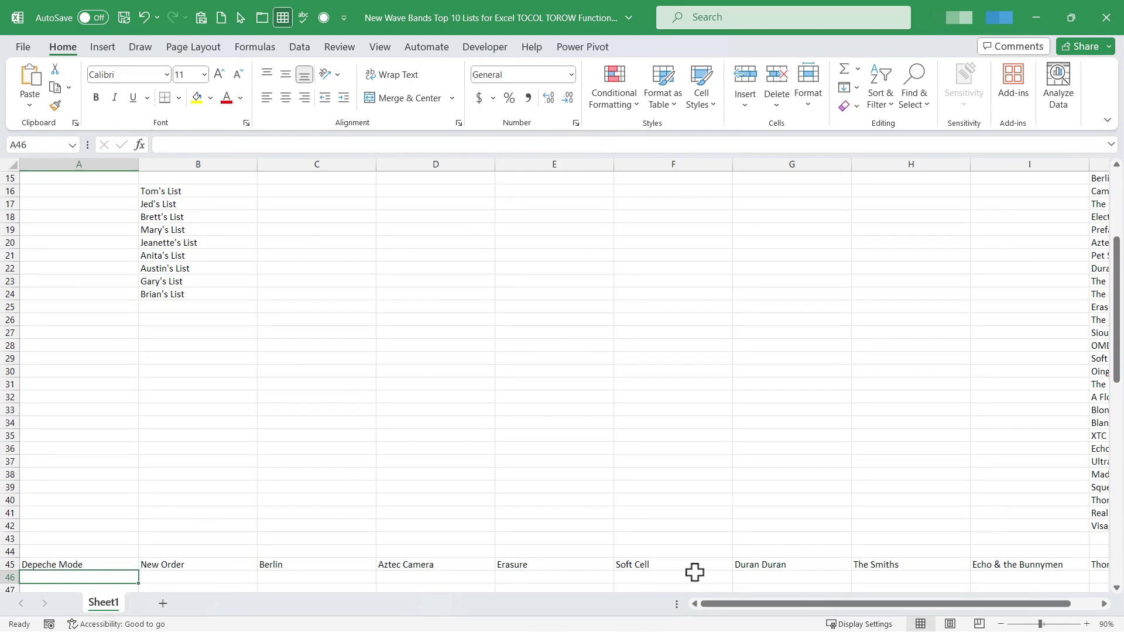
{"action": "scroll", "coordinate": [691, 564], "scroll_direction": "up", "scroll_amount": 5}
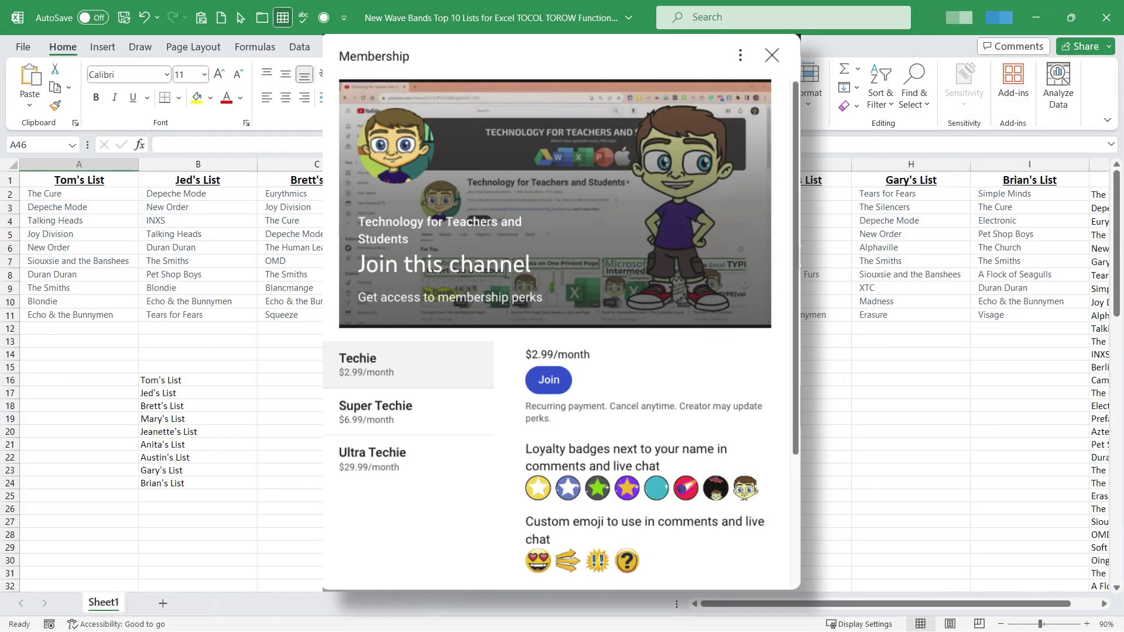
Open Super Thanks for the Excel for Web video, showing the $2.00 to $50.00 amounts
{"action": "left_click_drag", "start_coordinate": [797, 246], "coordinate": [798, 274]}
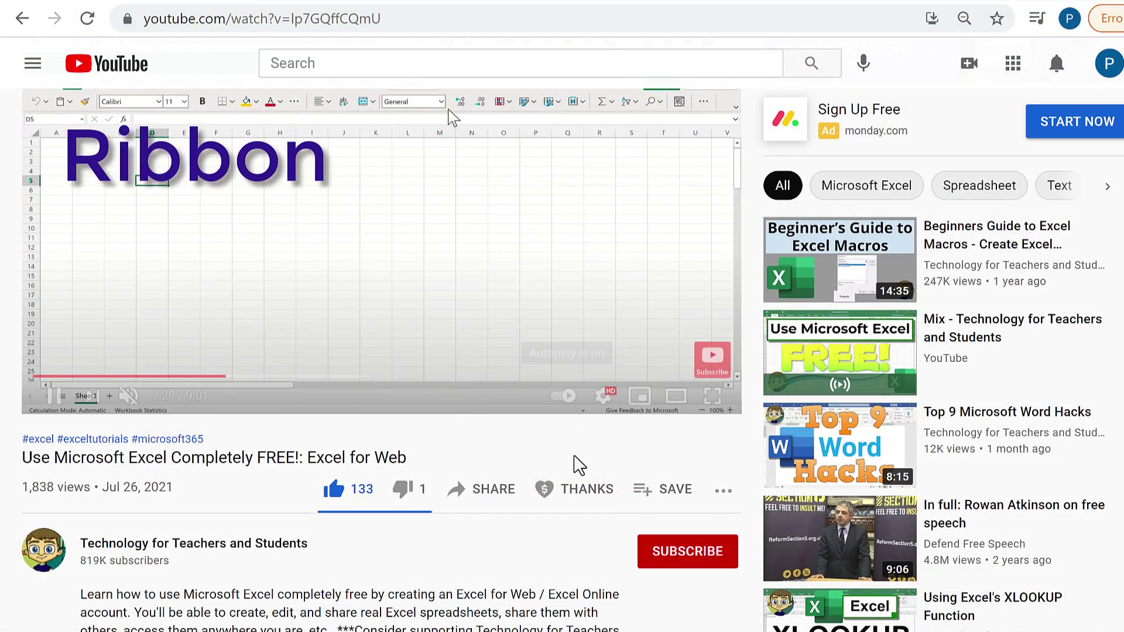
{"action": "left_click", "coordinate": [597, 499]}
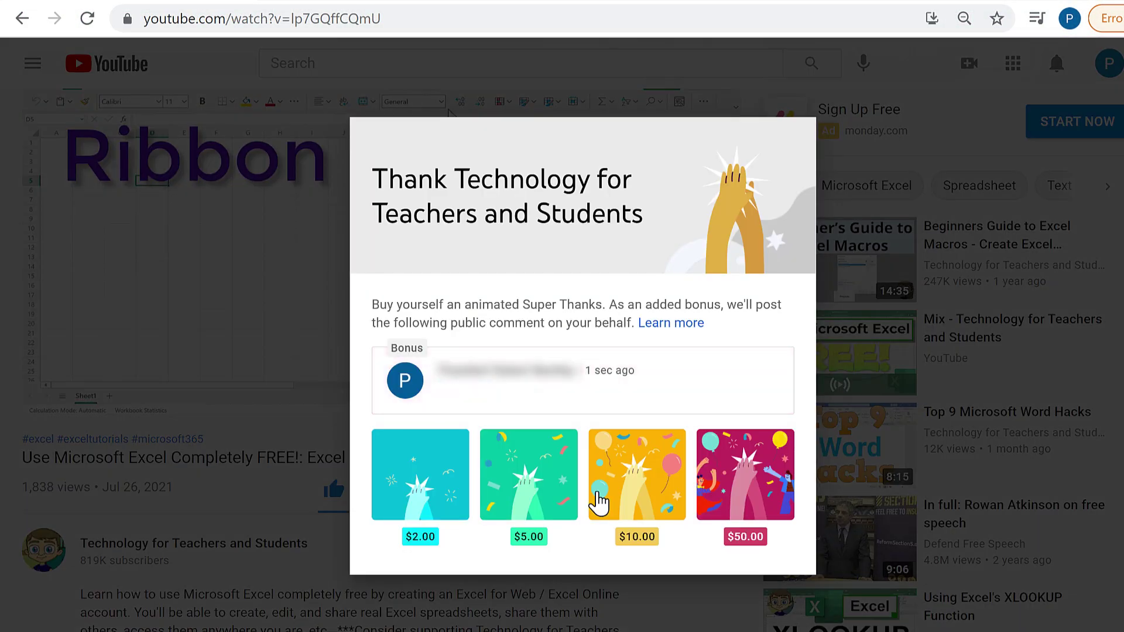